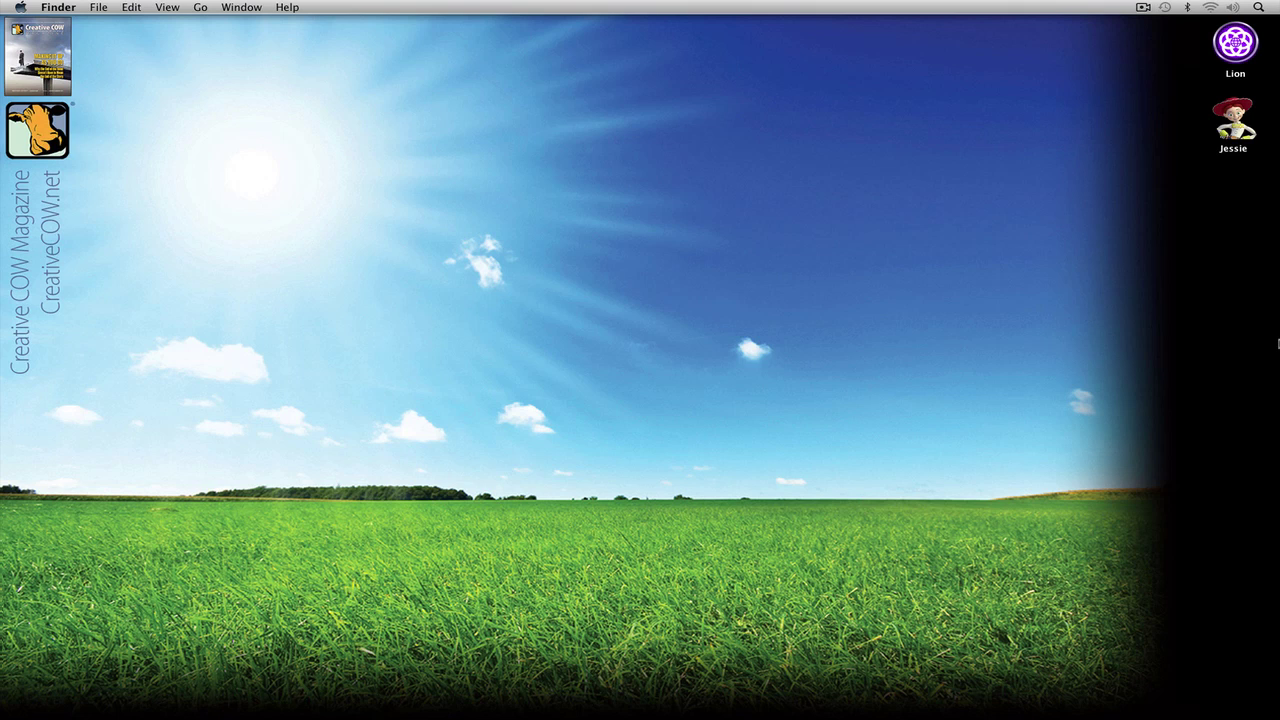
Switch to Avid Symphony and open the Learn Media Composer project
{"action": "key", "text": "super+Tab"}
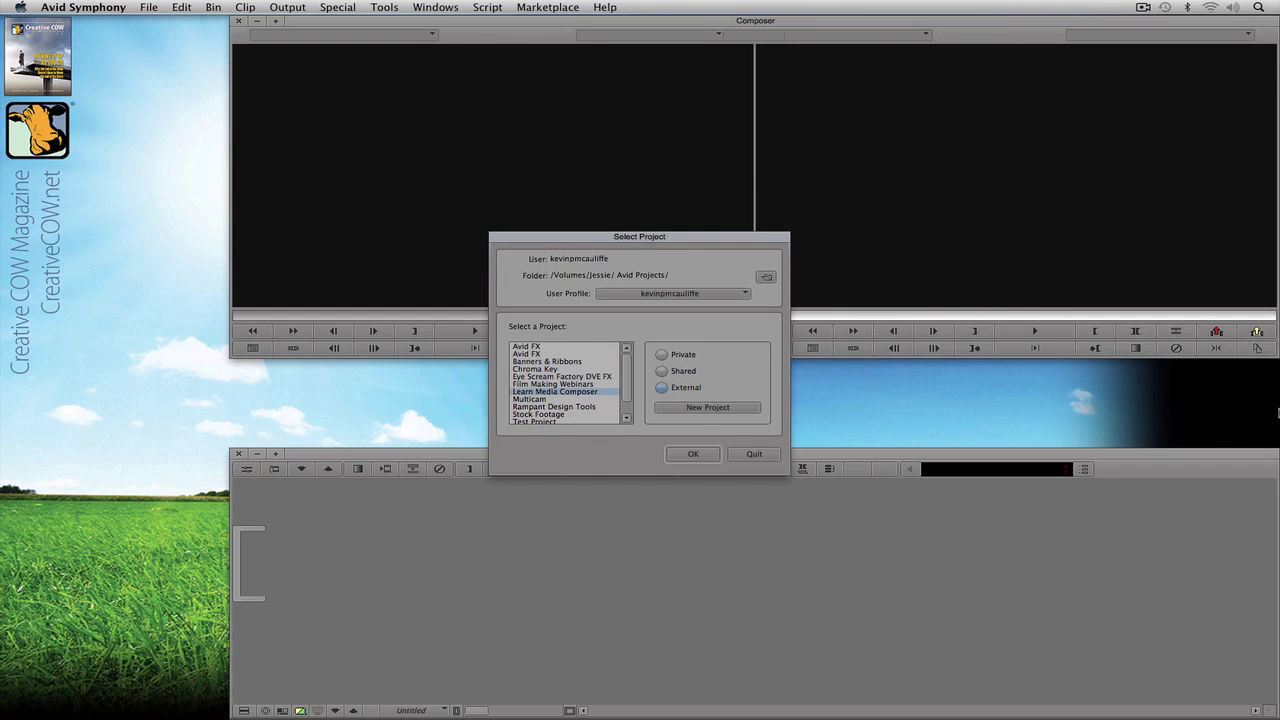
{"action": "left_click", "coordinate": [691, 452]}
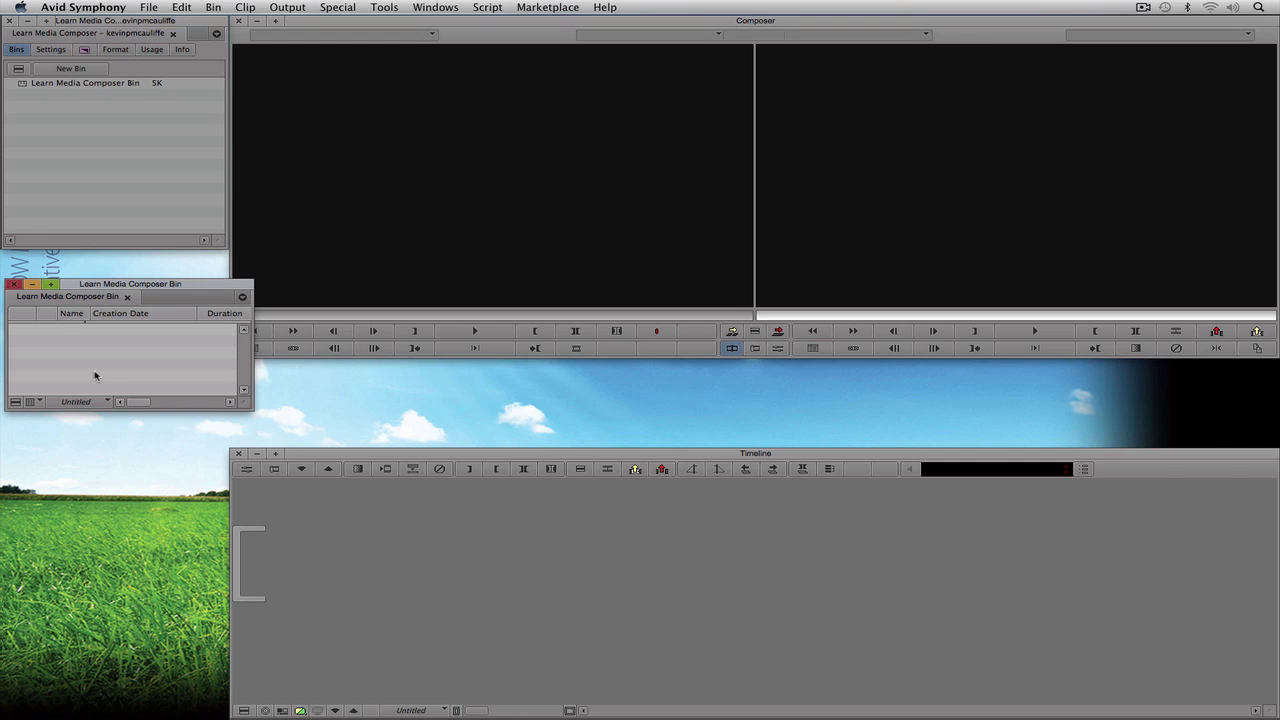
Close the bin, then view the Settings, Effects, Format, Usage and Info tabs before returning to Bins
{"action": "left_click", "coordinate": [14, 284]}
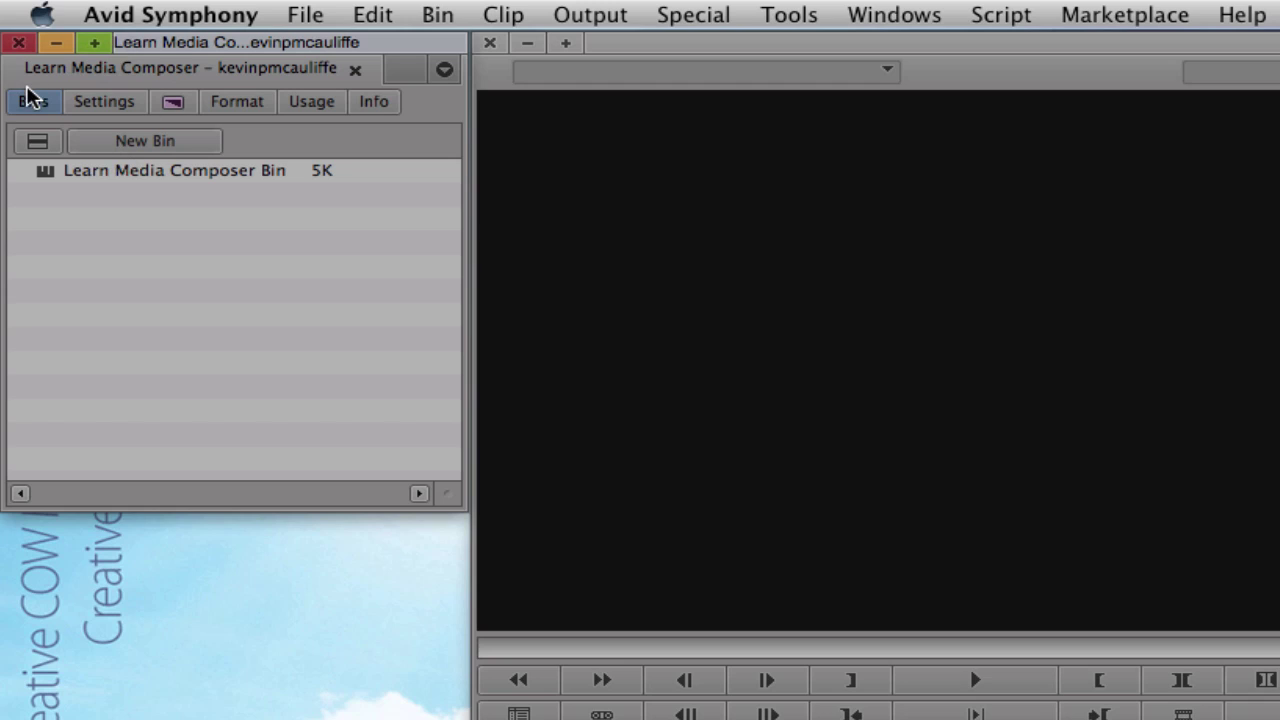
{"action": "left_click", "coordinate": [86, 101]}
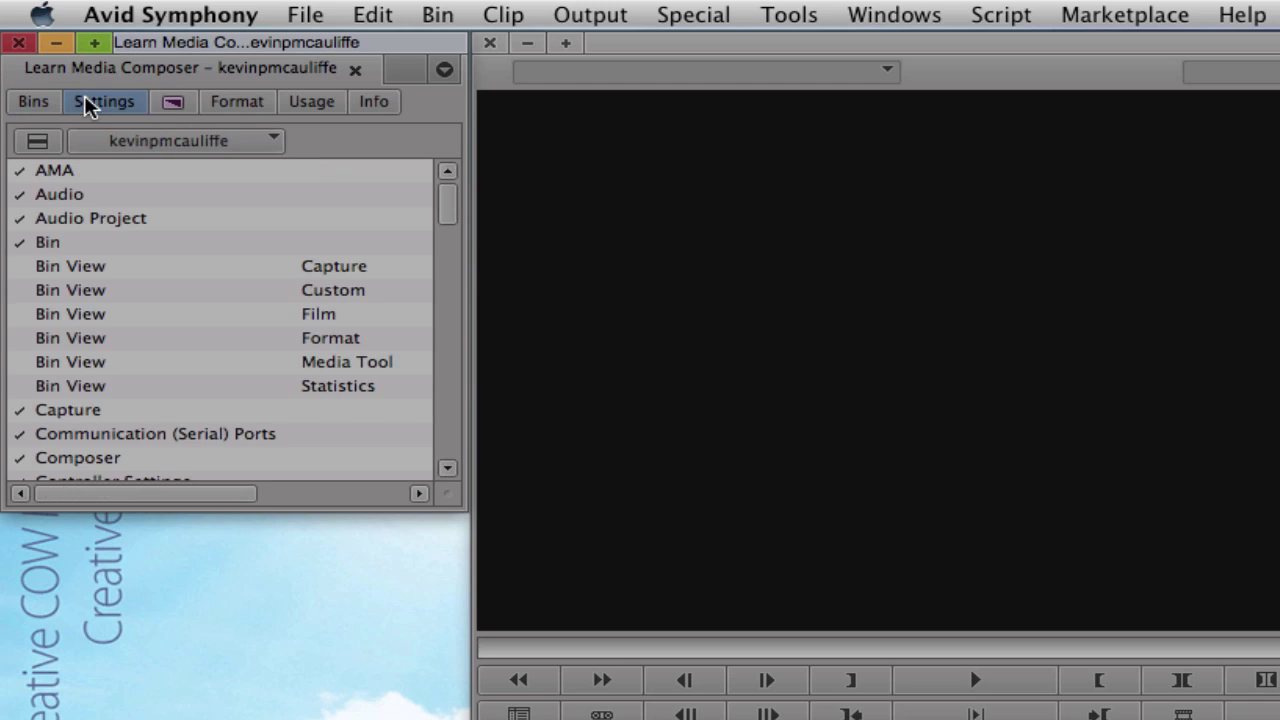
{"action": "left_click", "coordinate": [176, 104]}
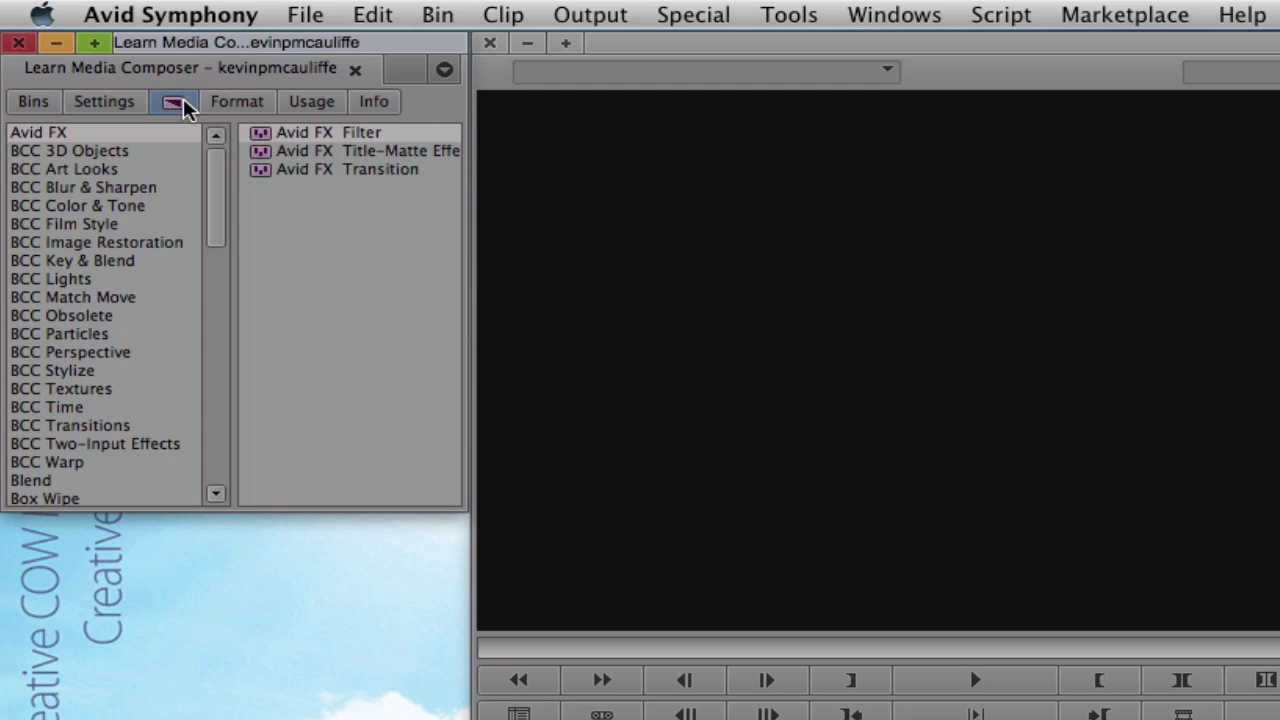
{"action": "left_click", "coordinate": [240, 103]}
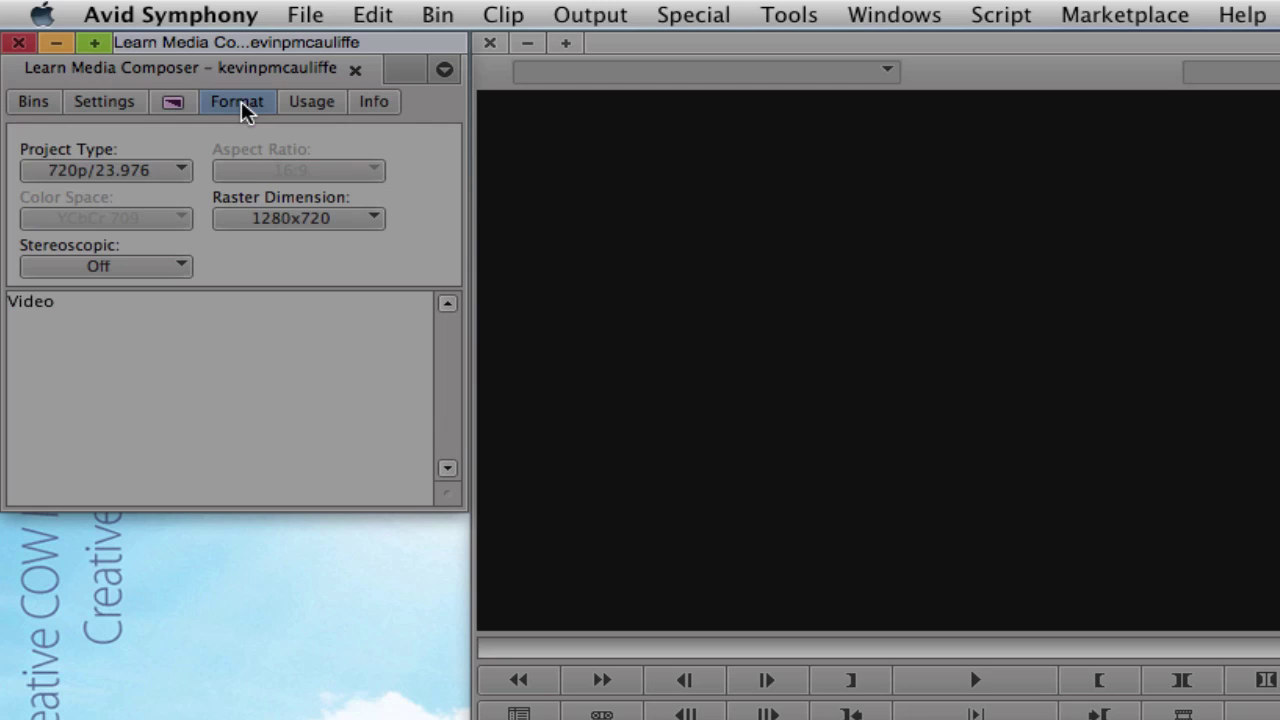
{"action": "left_click", "coordinate": [309, 108]}
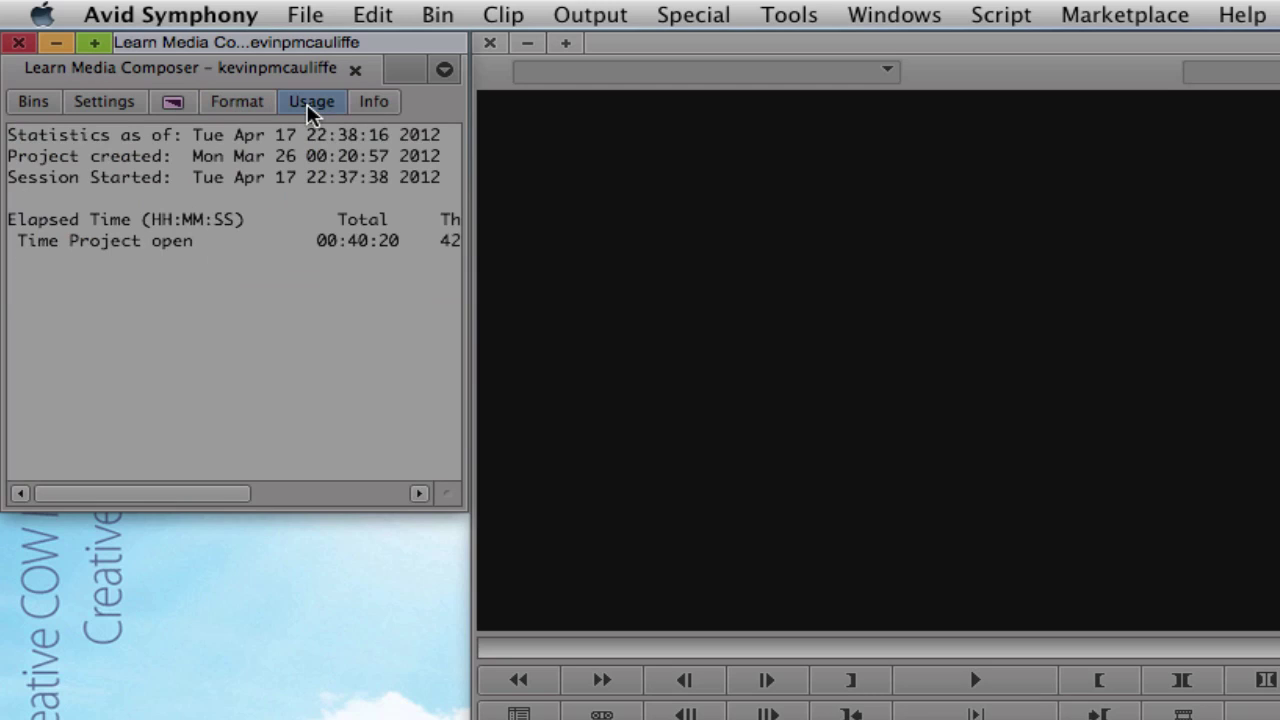
{"action": "left_click", "coordinate": [379, 106]}
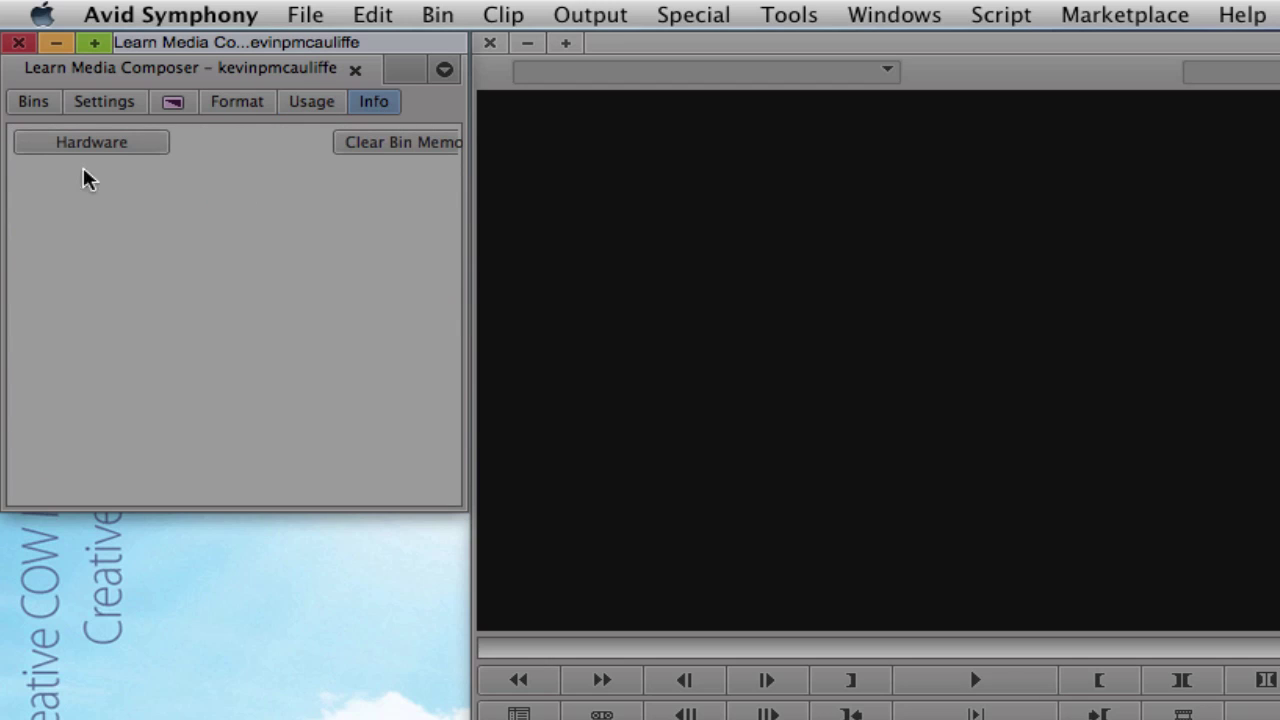
{"action": "left_click", "coordinate": [35, 104]}
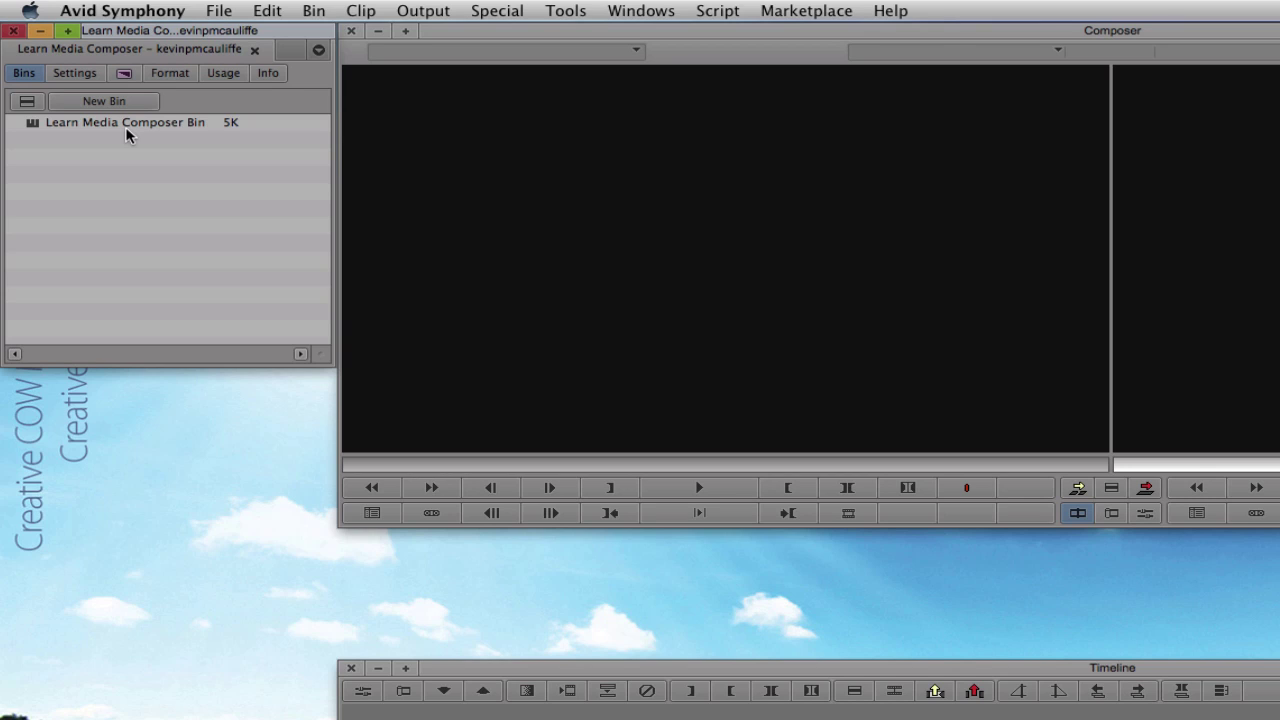
Open the Learn Media Composer Bin in its own window and drag its corner to enlarge it
{"action": "double_click", "coordinate": [32, 128]}
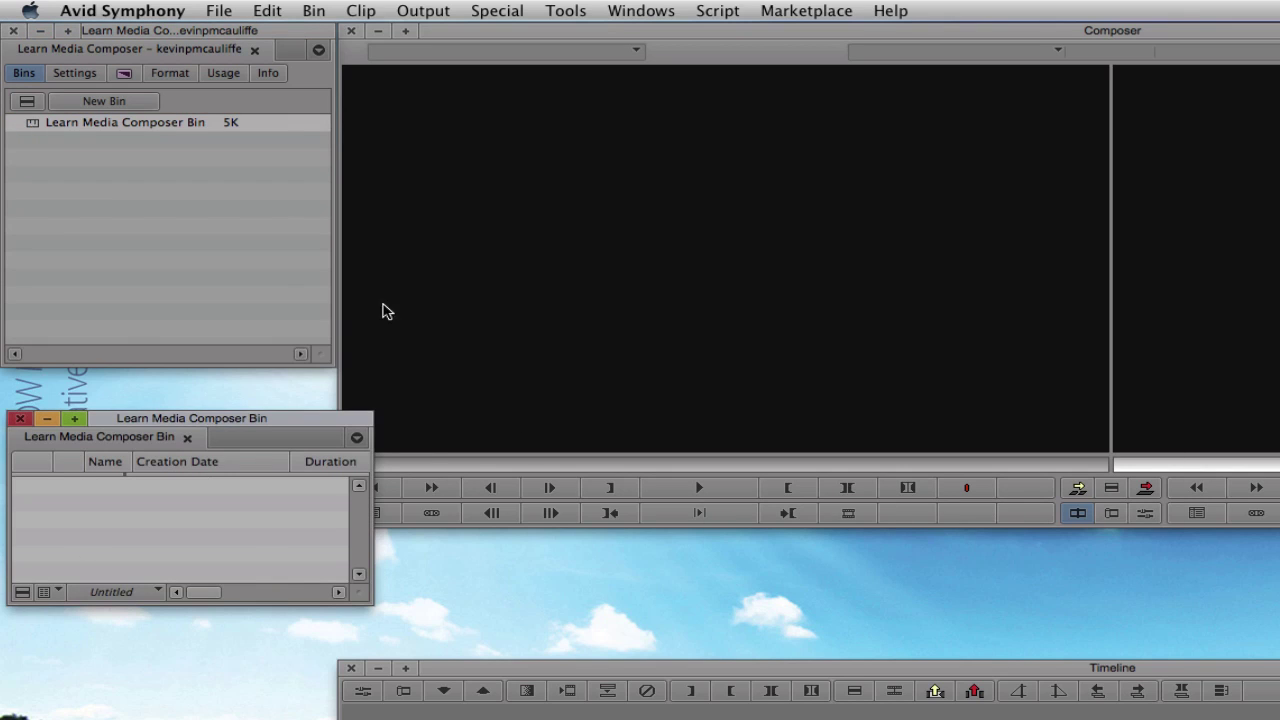
{"action": "left_click_drag", "start_coordinate": [356, 590], "coordinate": [386, 704]}
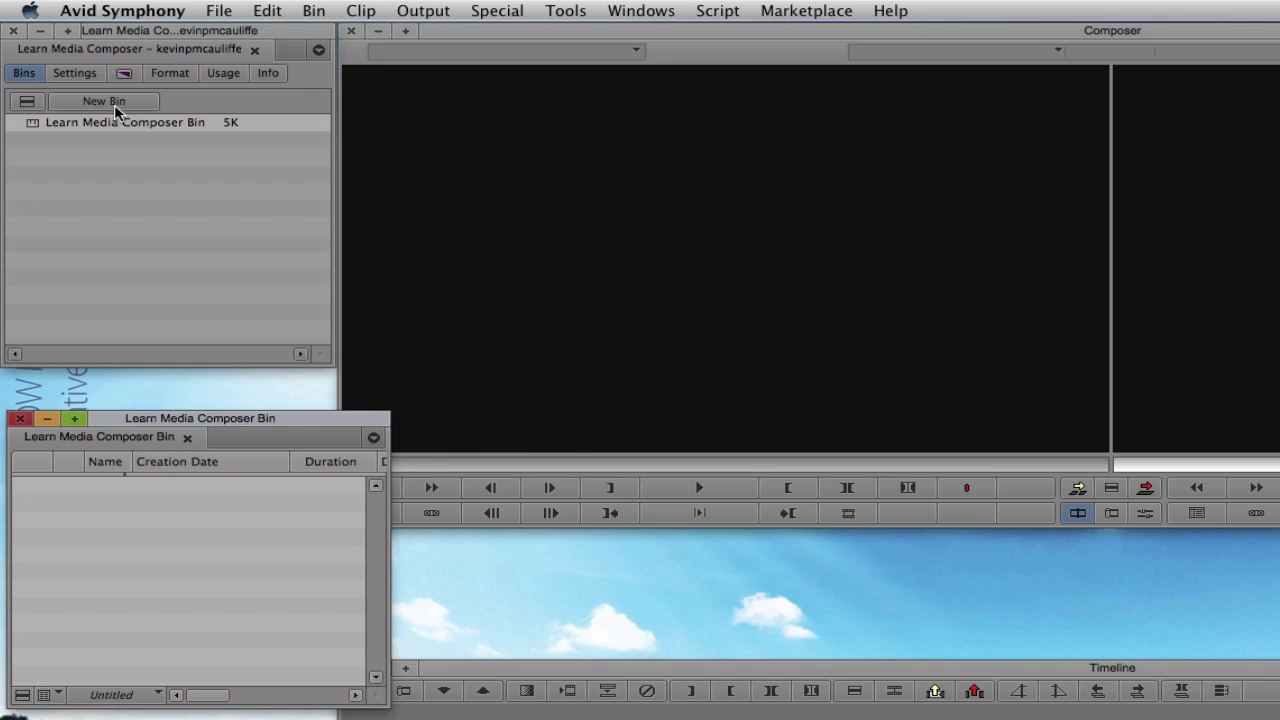
{"action": "left_click", "coordinate": [222, 10]}
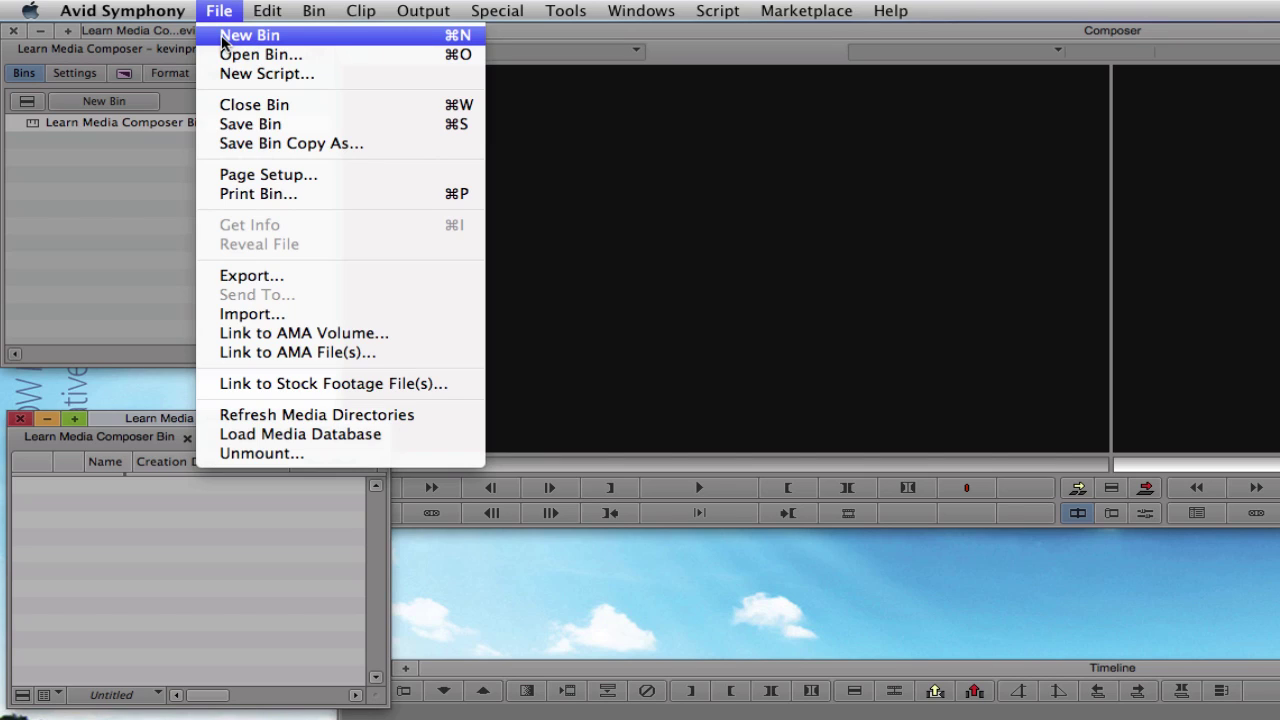
Add a new bin with Cmd-N and rename the two bins 'audio' and 'clips'
{"action": "left_click", "coordinate": [128, 160]}
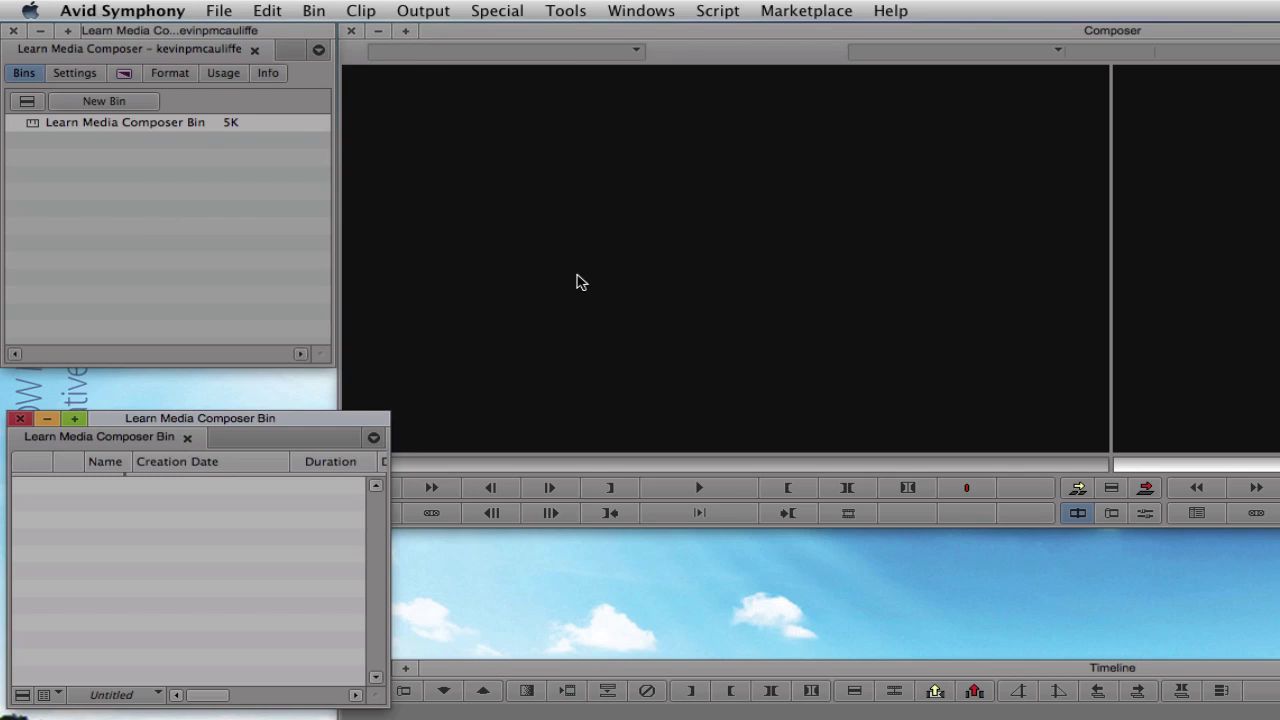
{"action": "key", "text": "super+n"}
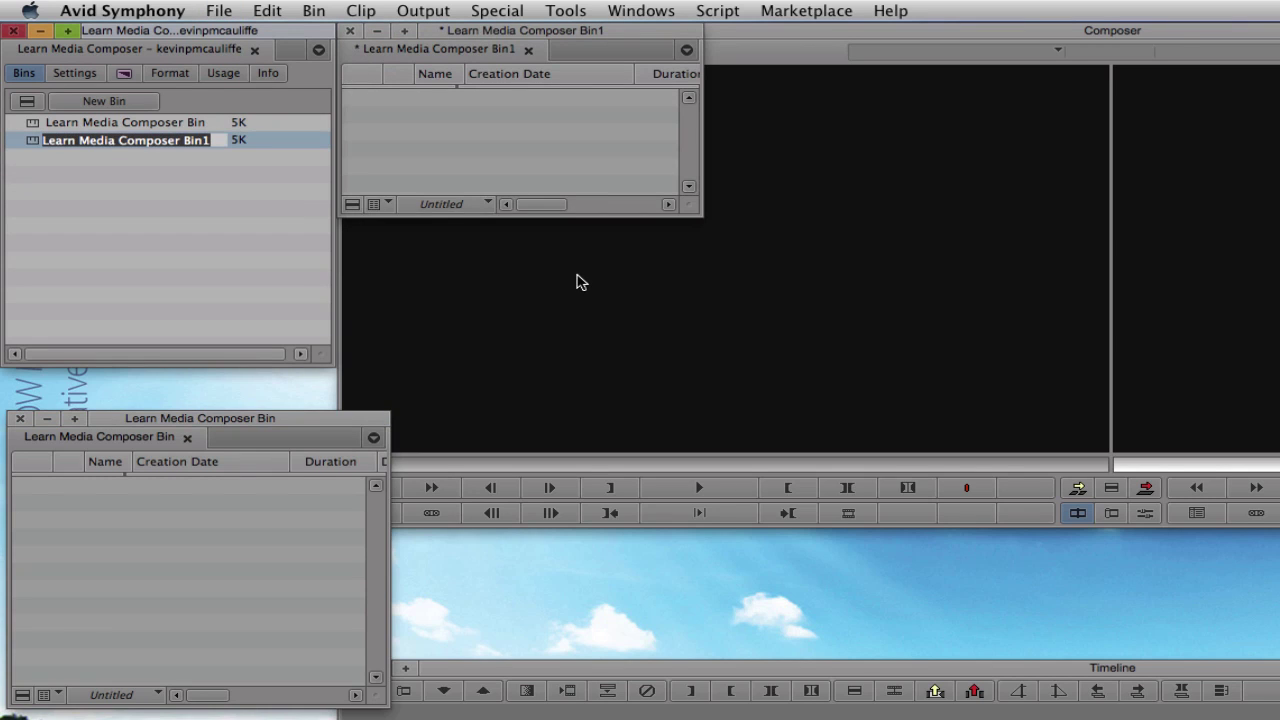
{"action": "left_click", "coordinate": [170, 123]}
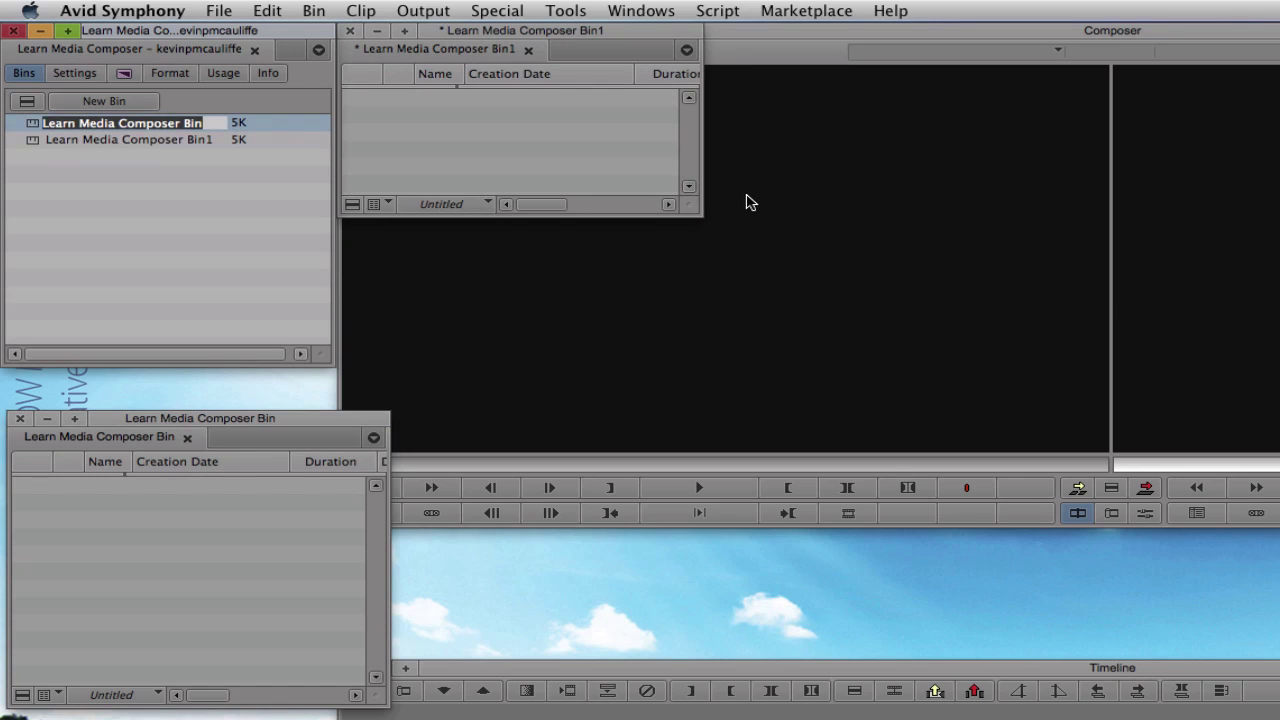
{"action": "type", "text": "audio"}
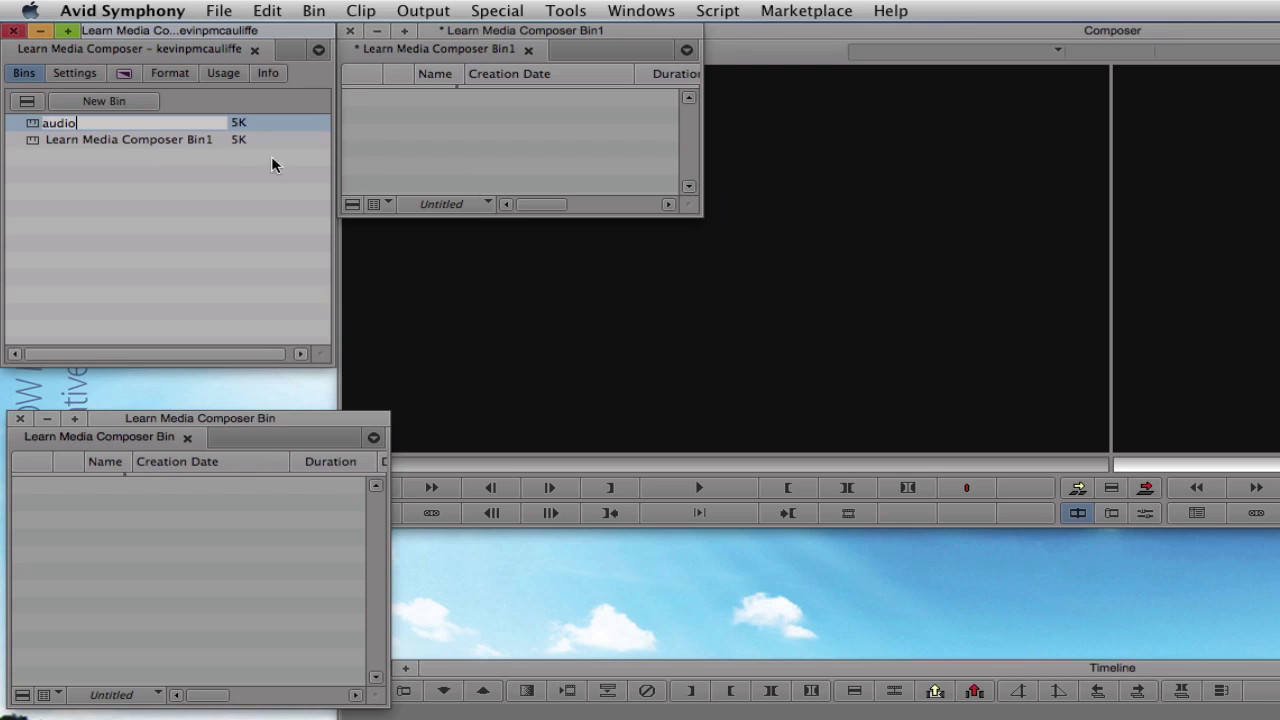
{"action": "key", "text": "Return"}
{"action": "left_click", "coordinate": [171, 143]}
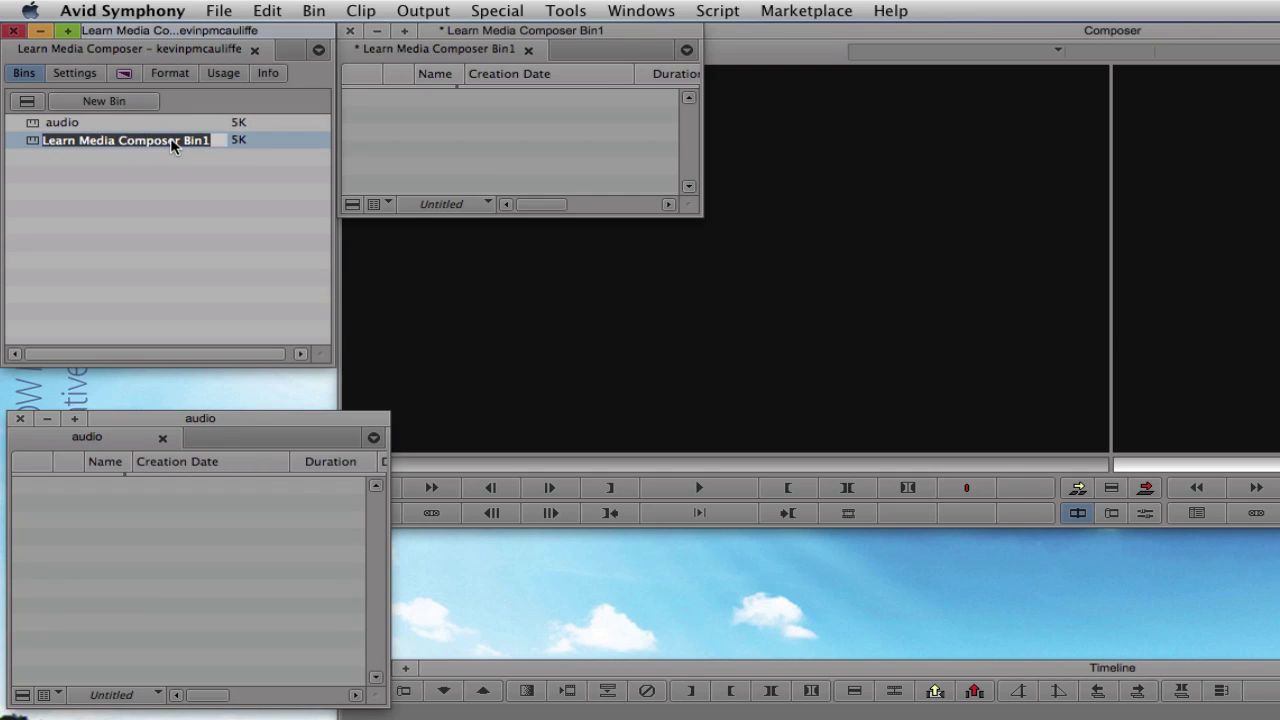
{"action": "type", "text": "clips"}
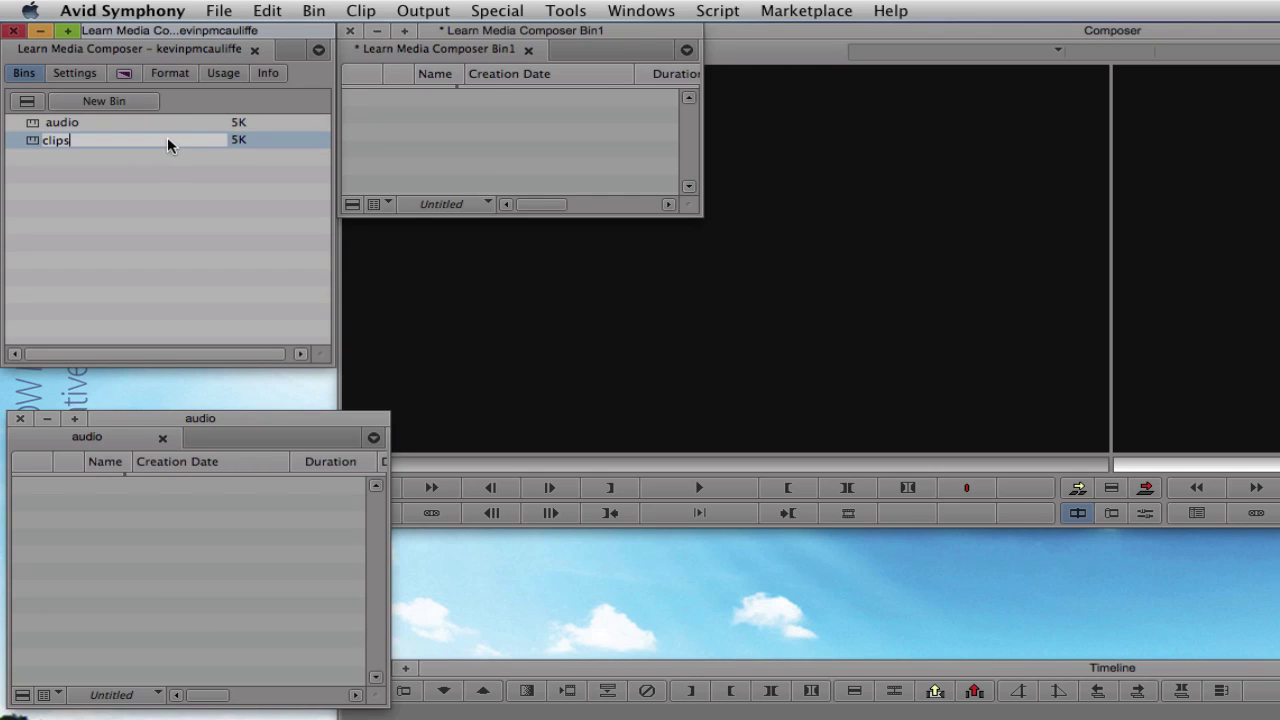
{"action": "left_click", "coordinate": [167, 171]}
Create two more bins named 'gphx' and 'sequences', then move the sequences window aside
{"action": "key", "text": "super+n"}
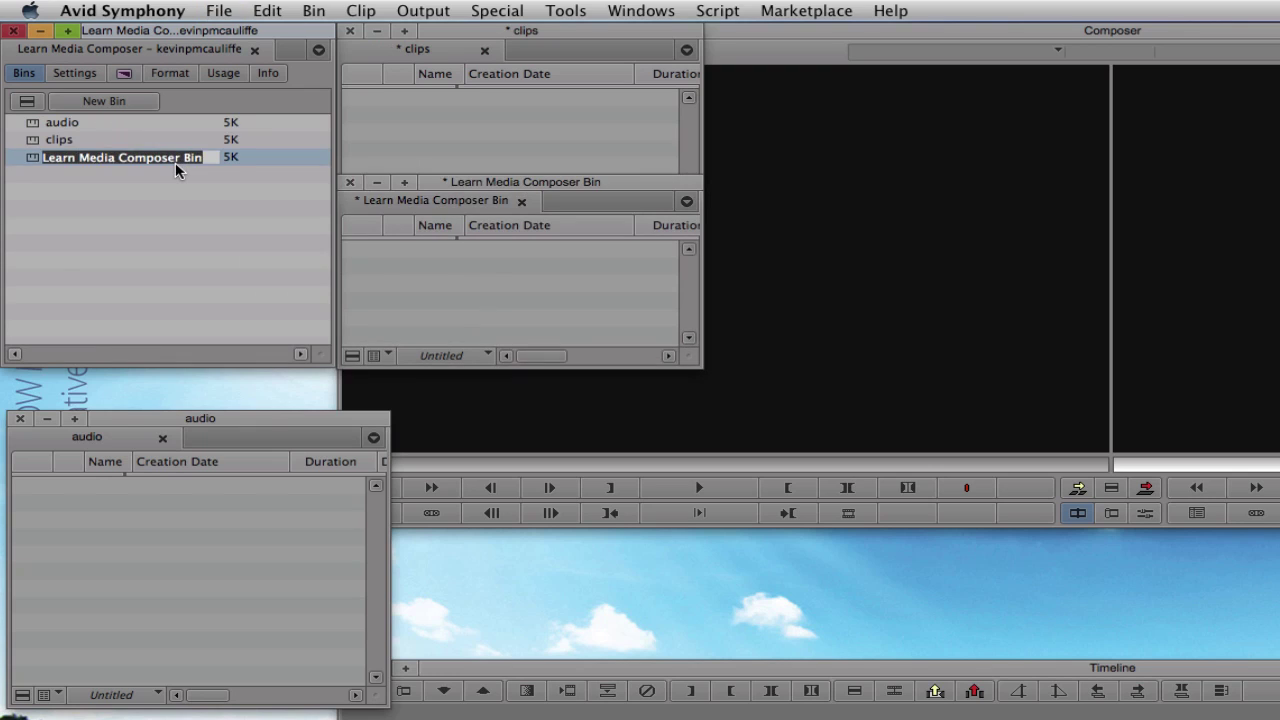
{"action": "type", "text": "gphx"}
{"action": "left_click", "coordinate": [176, 165]}
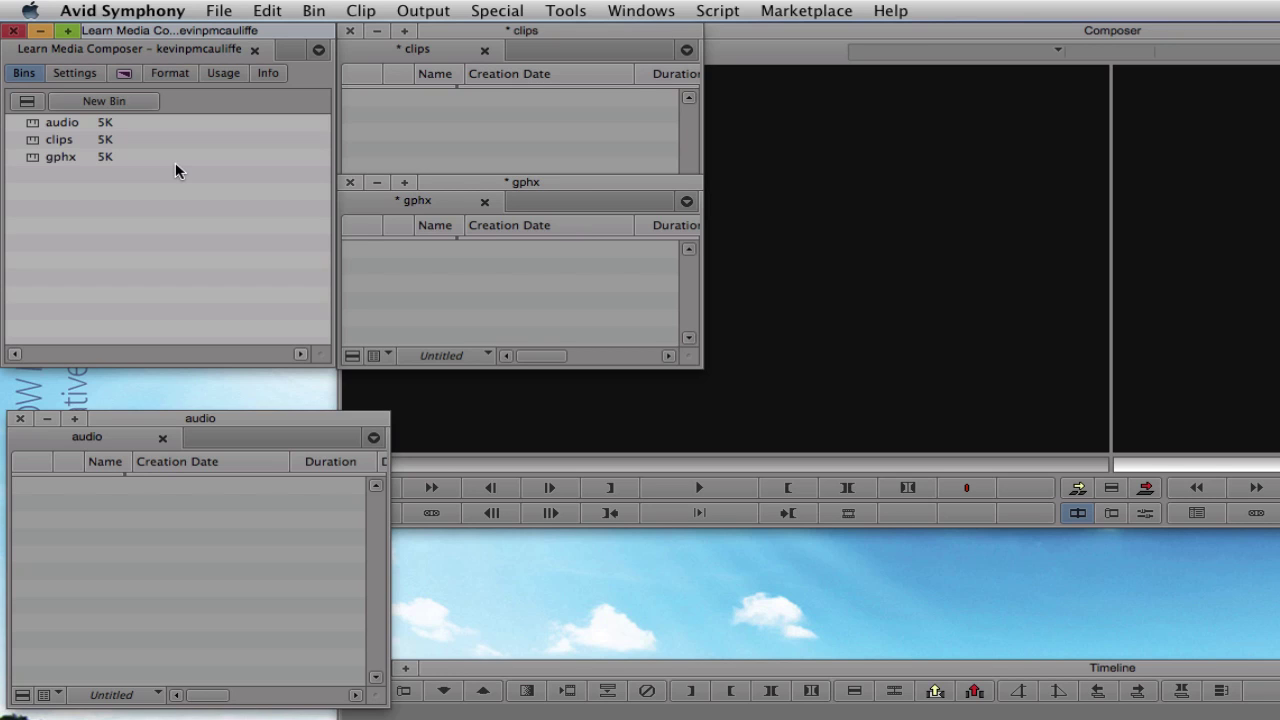
{"action": "key", "text": "super+n"}
{"action": "type", "text": "seq"}
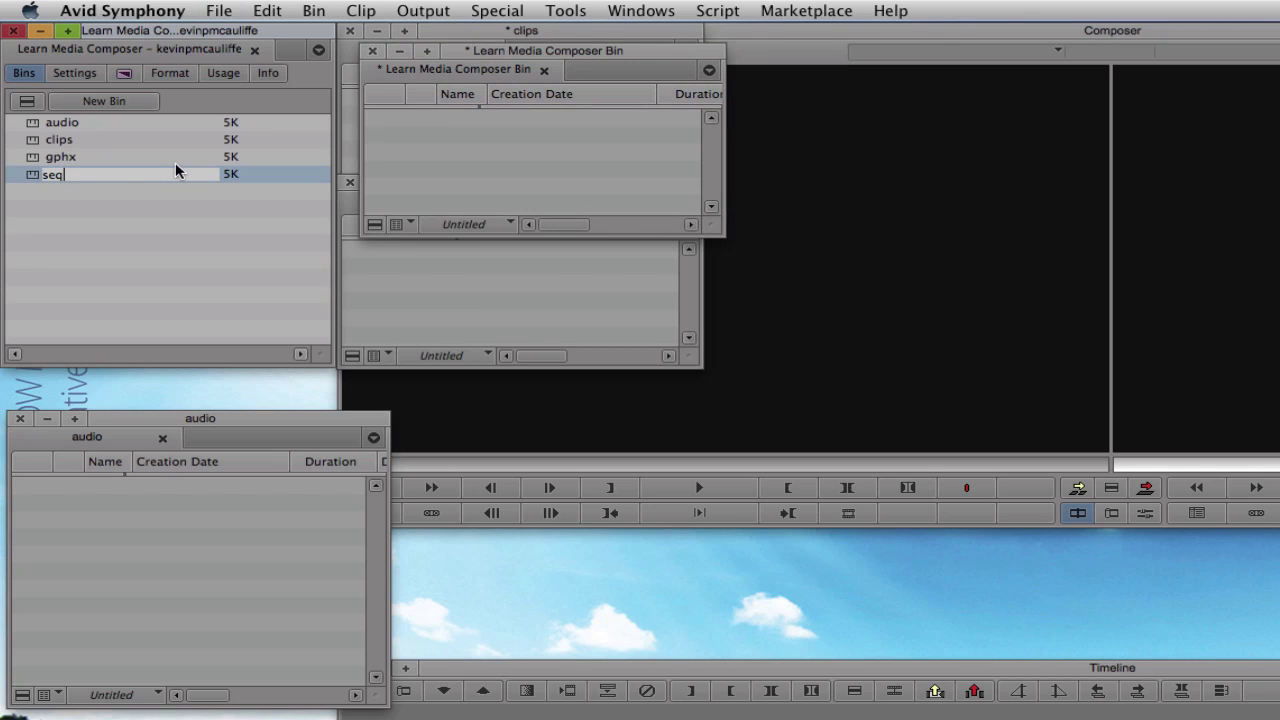
{"action": "type", "text": "uences"}
{"action": "left_click", "coordinate": [175, 166]}
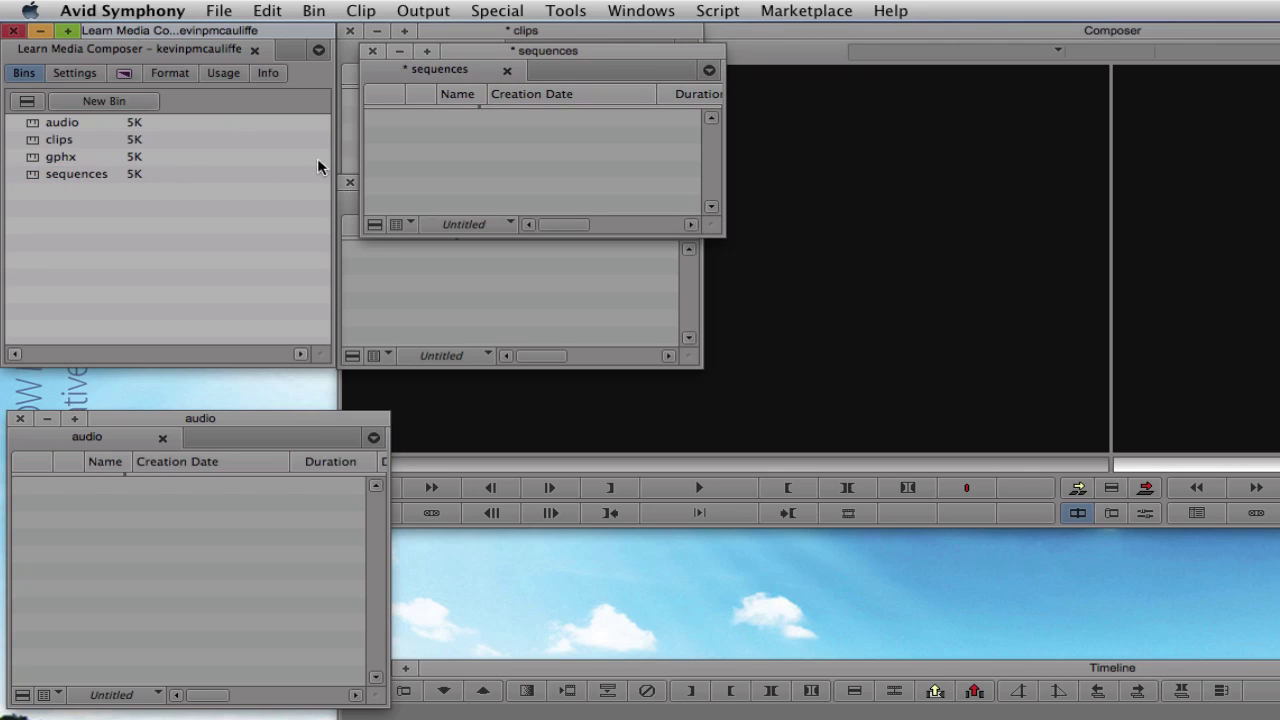
{"action": "left_click_drag", "start_coordinate": [483, 68], "coordinate": [753, 205]}
{"action": "left_click_drag", "start_coordinate": [897, 293], "coordinate": [896, 293]}
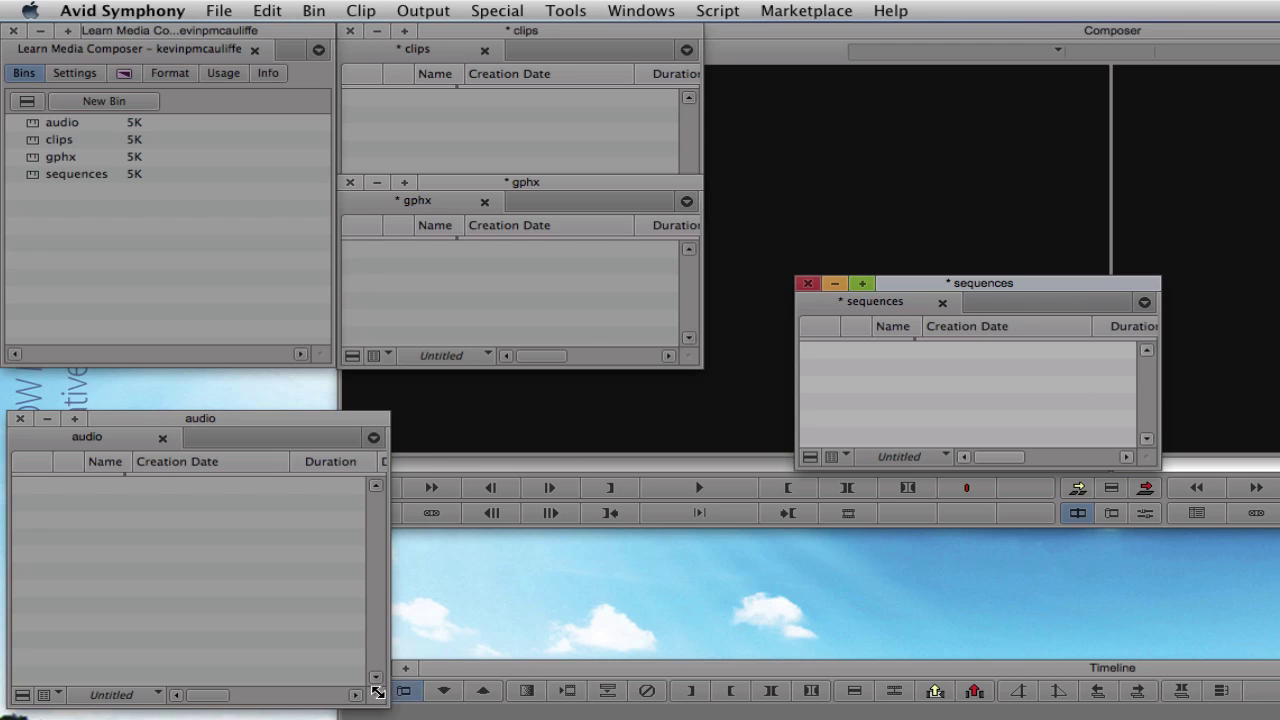
Enlarge the audio bin window and combine the sequences, clips and gphx bins into it as tabs
{"action": "left_click_drag", "start_coordinate": [378, 692], "coordinate": [906, 718]}
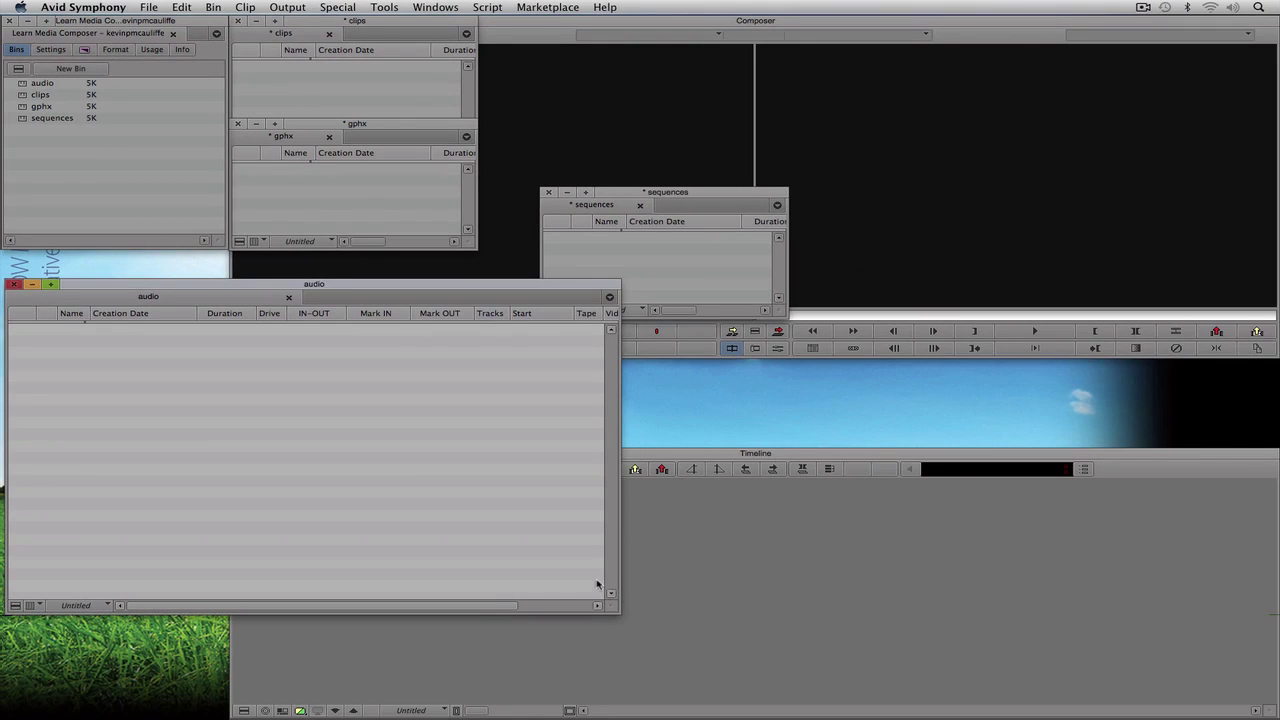
{"action": "left_click", "coordinate": [588, 209]}
{"action": "left_click_drag", "start_coordinate": [503, 218], "coordinate": [40, 323]}
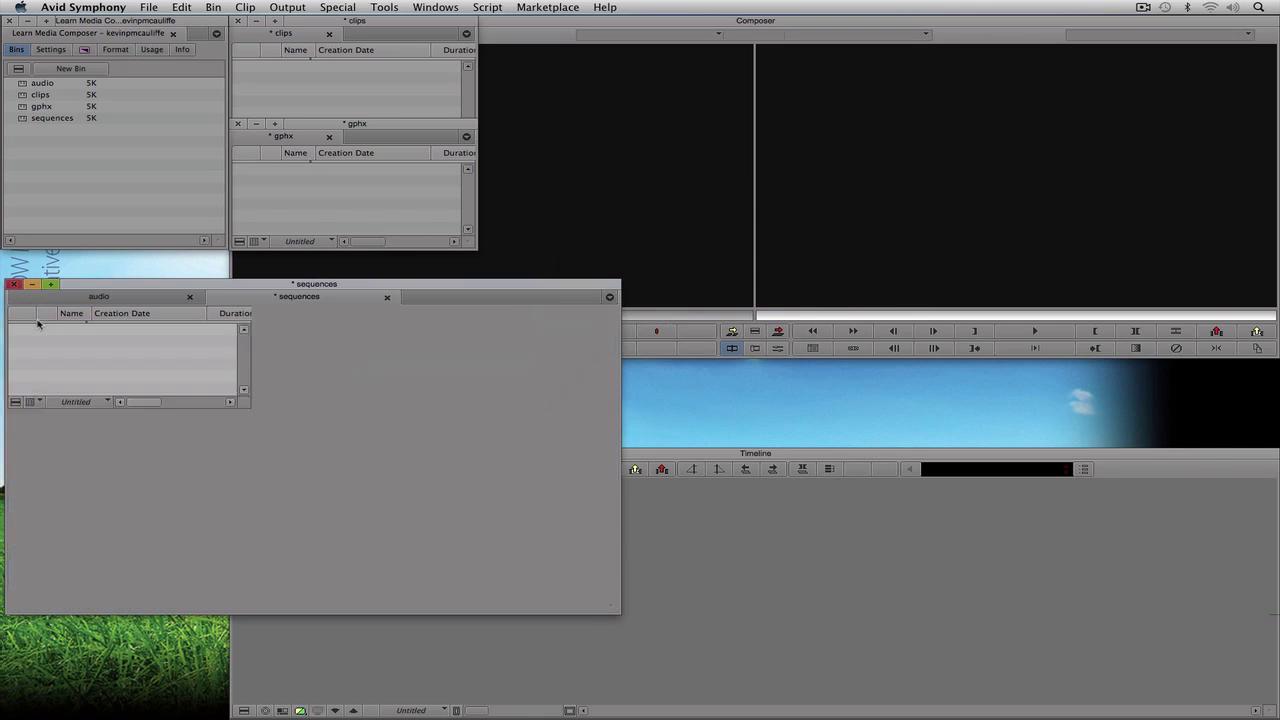
{"action": "left_click", "coordinate": [135, 299]}
{"action": "left_click", "coordinate": [305, 298]}
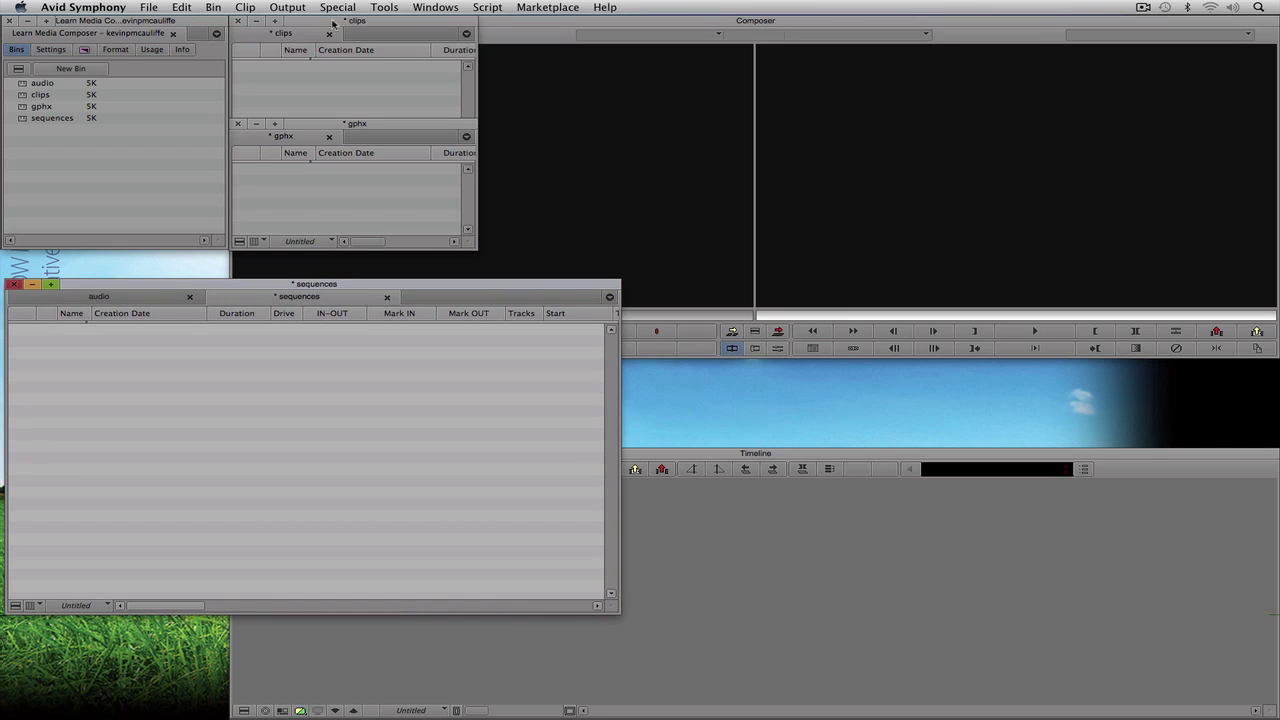
{"action": "left_click_drag", "start_coordinate": [313, 33], "coordinate": [334, 337]}
{"action": "left_click_drag", "start_coordinate": [284, 137], "coordinate": [462, 308]}
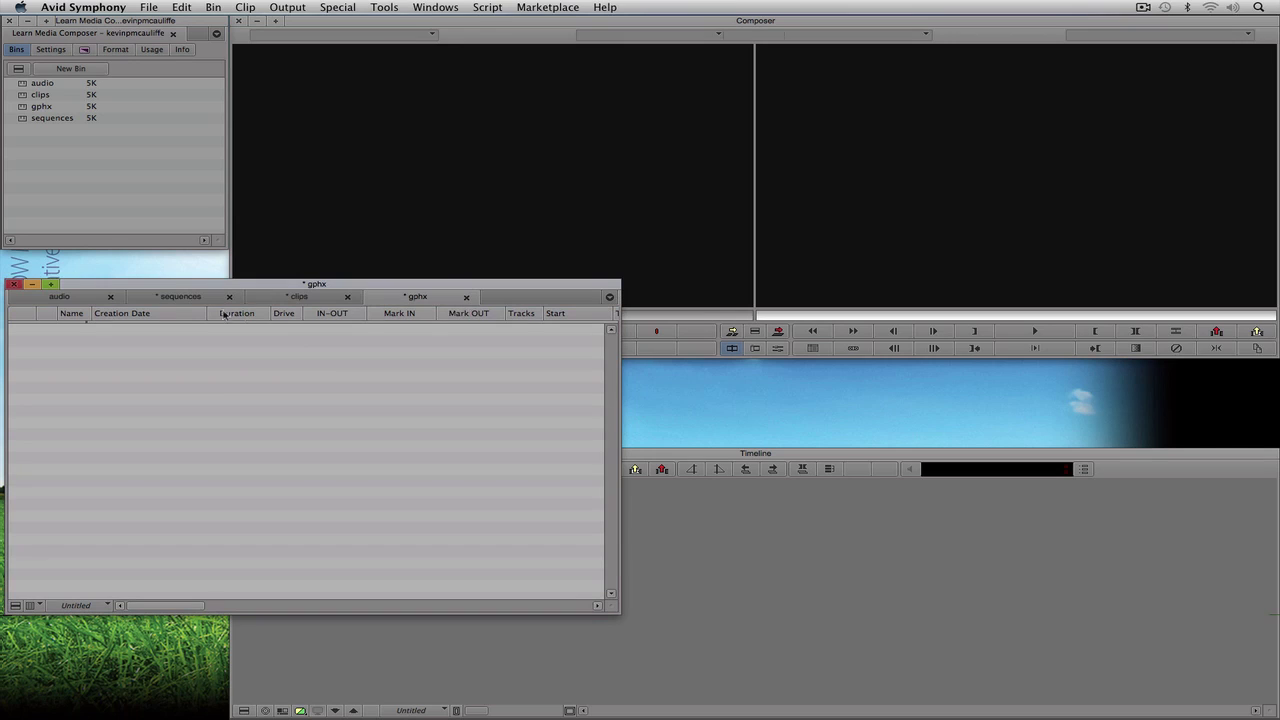
Cycle through the audio, sequences, clips and gphx tabs, finishing on audio, then bring up the project window
{"action": "left_click", "coordinate": [76, 298]}
{"action": "left_click", "coordinate": [180, 298]}
{"action": "left_click", "coordinate": [295, 299]}
{"action": "left_click", "coordinate": [414, 298]}
{"action": "left_click", "coordinate": [313, 299]}
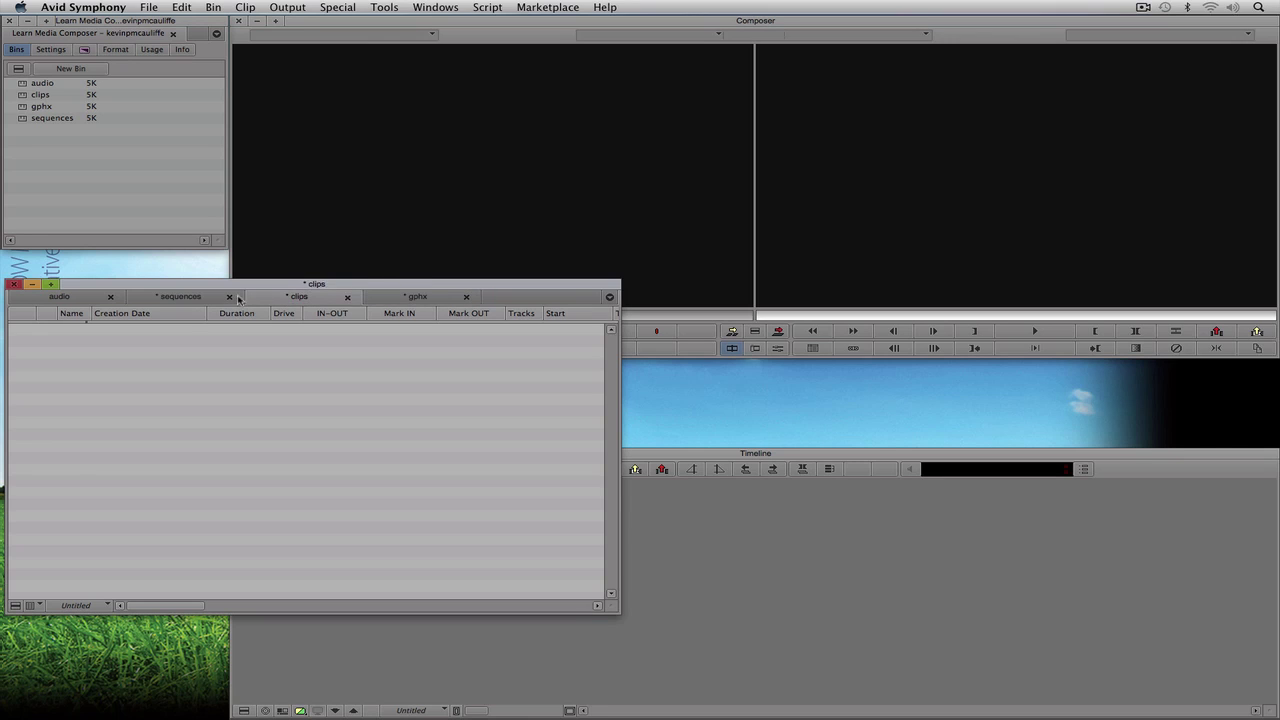
{"action": "left_click", "coordinate": [188, 300]}
{"action": "left_click", "coordinate": [80, 300]}
{"action": "left_click", "coordinate": [165, 299]}
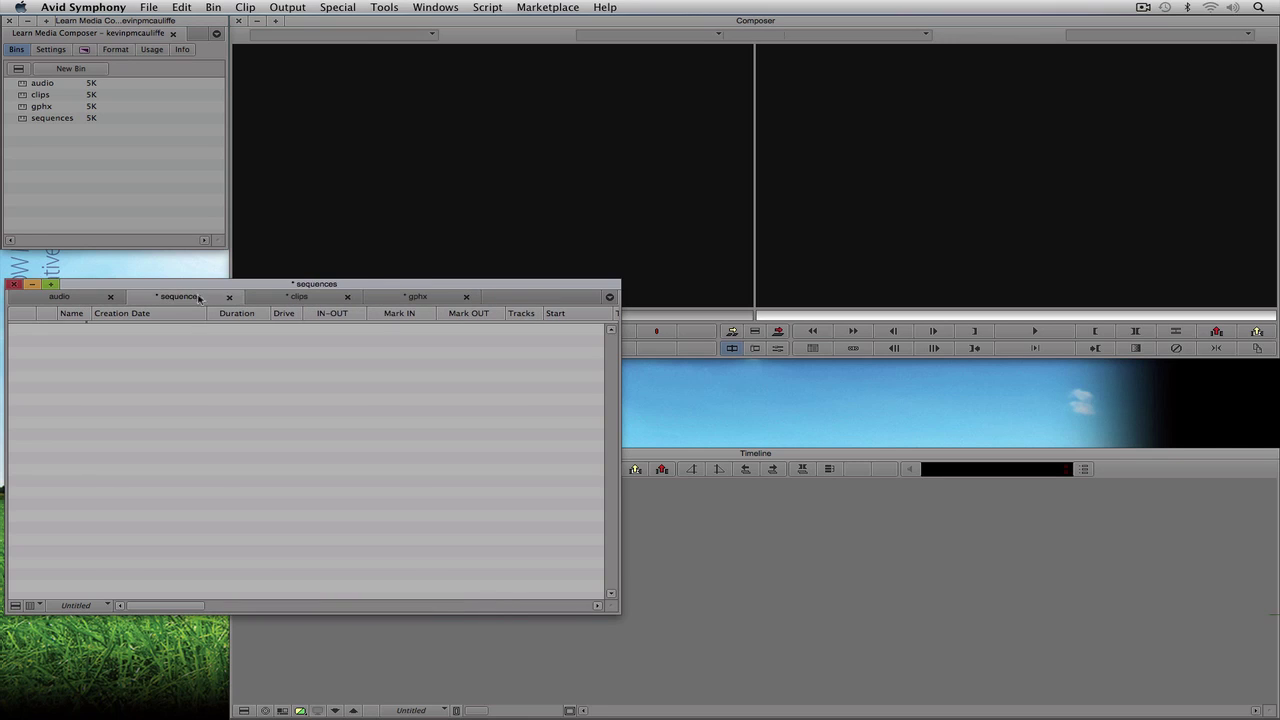
{"action": "left_click", "coordinate": [293, 299]}
{"action": "left_click", "coordinate": [407, 299]}
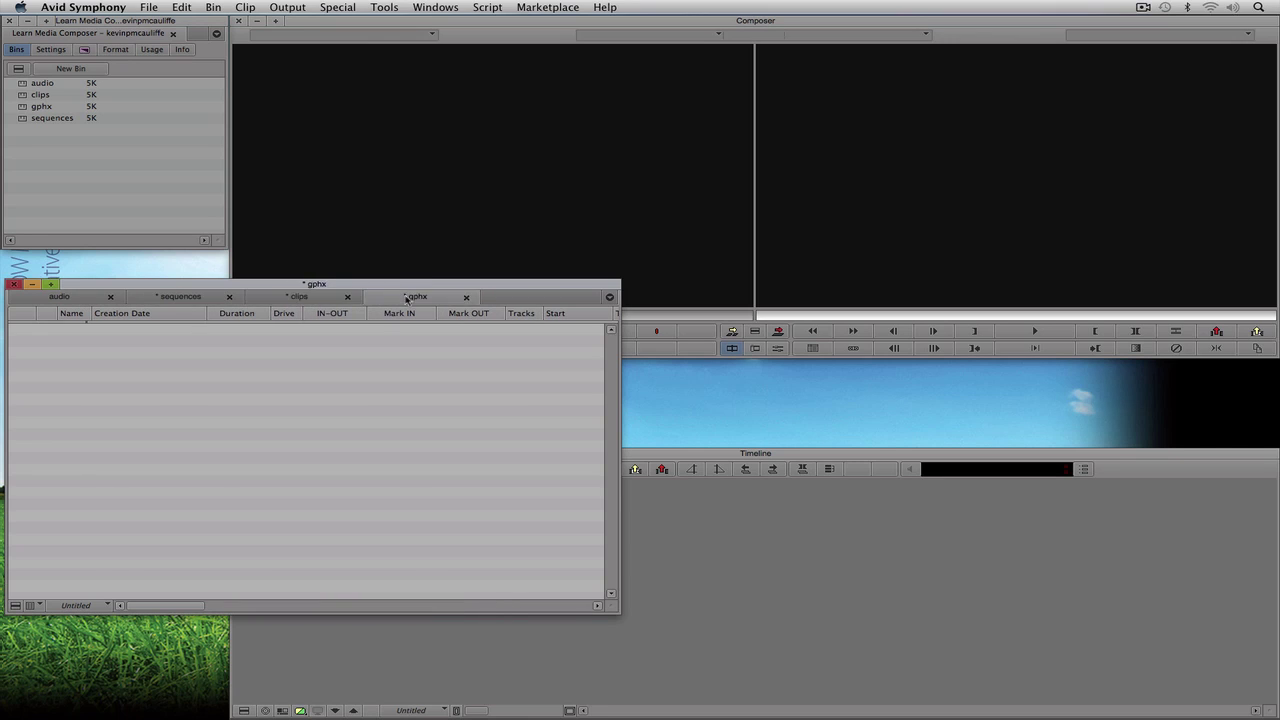
{"action": "left_click", "coordinate": [299, 300]}
{"action": "left_click", "coordinate": [190, 302]}
{"action": "left_click", "coordinate": [80, 300]}
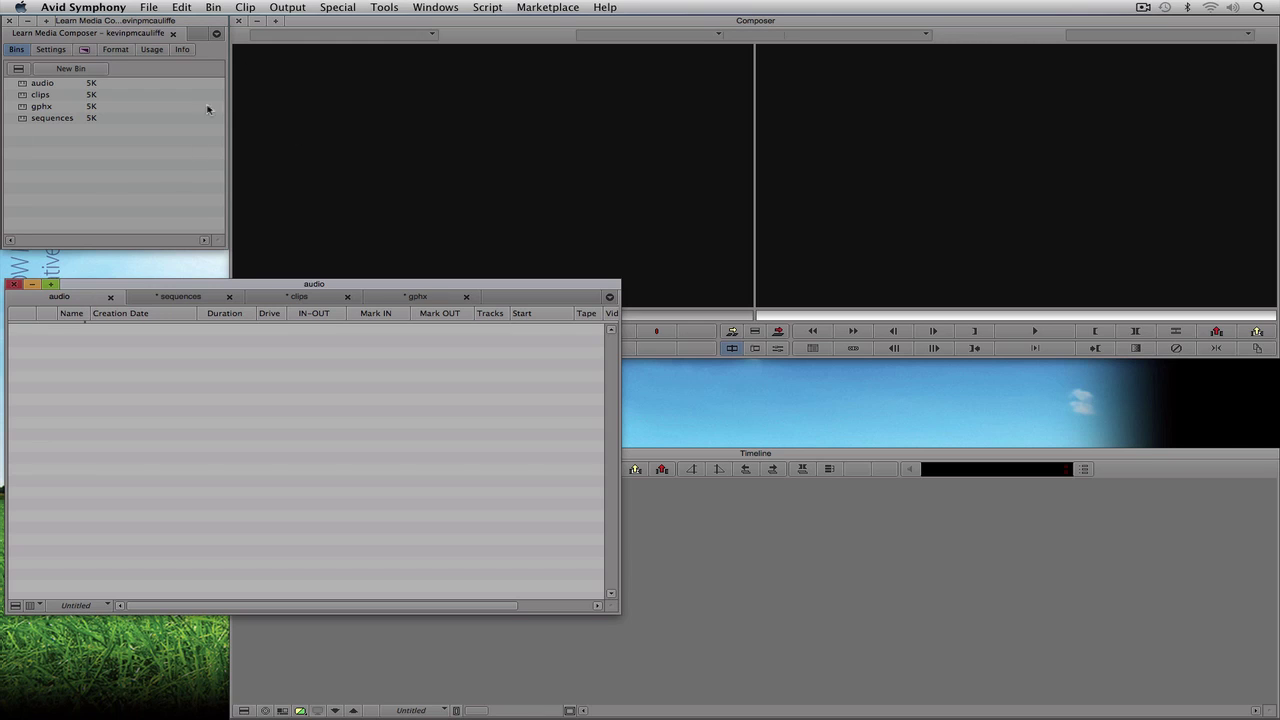
{"action": "left_click", "coordinate": [14, 49]}
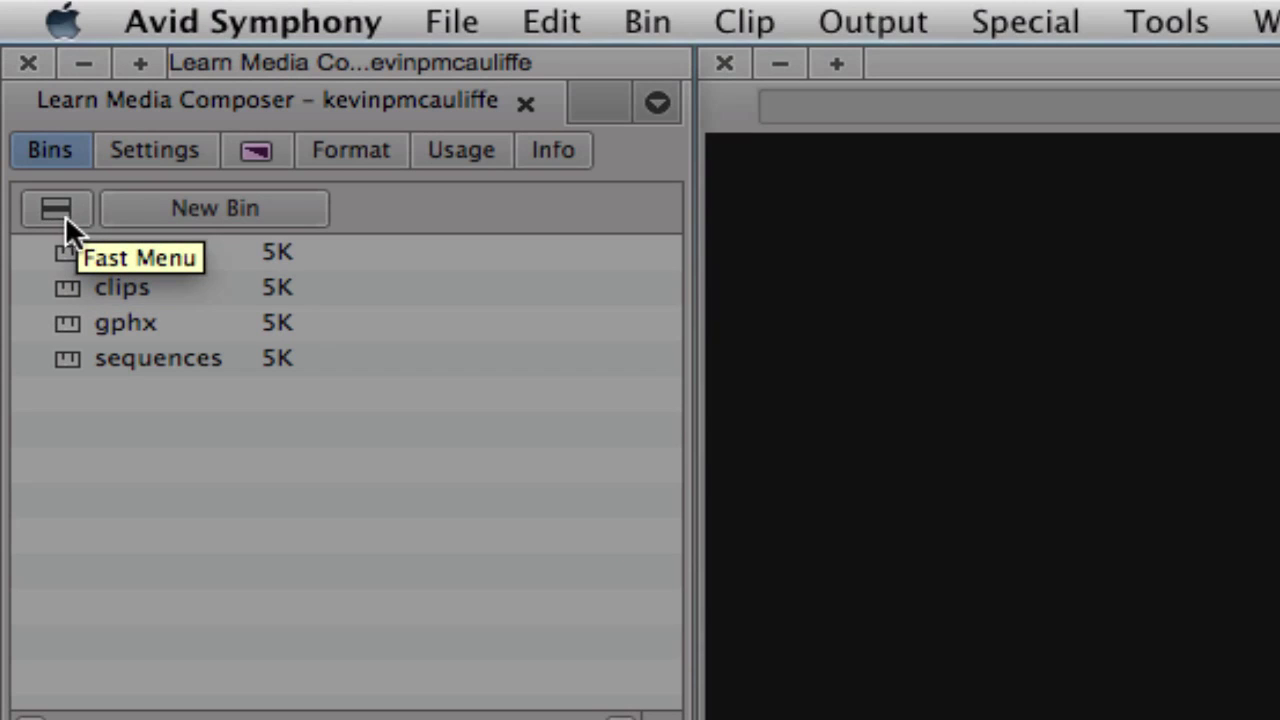
Create a new project folder named 'Old Project' from the Fast Menu
{"action": "left_click", "coordinate": [80, 208]}
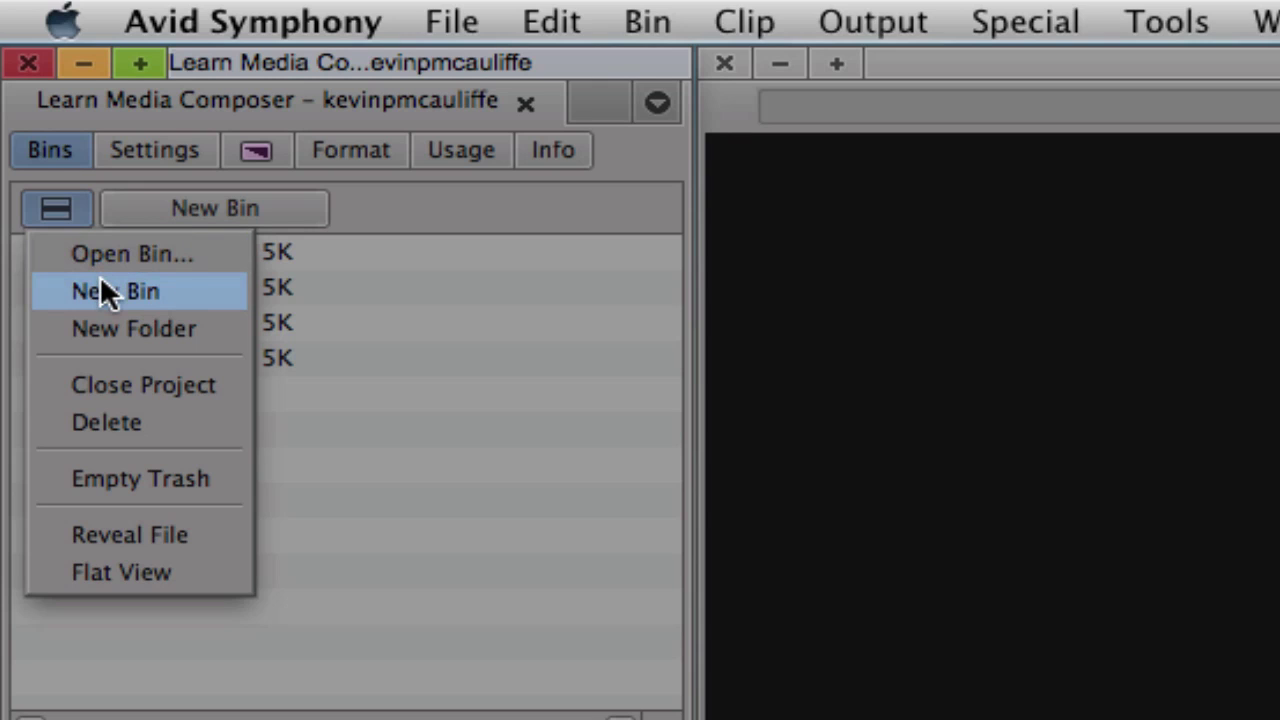
{"action": "left_click", "coordinate": [206, 328]}
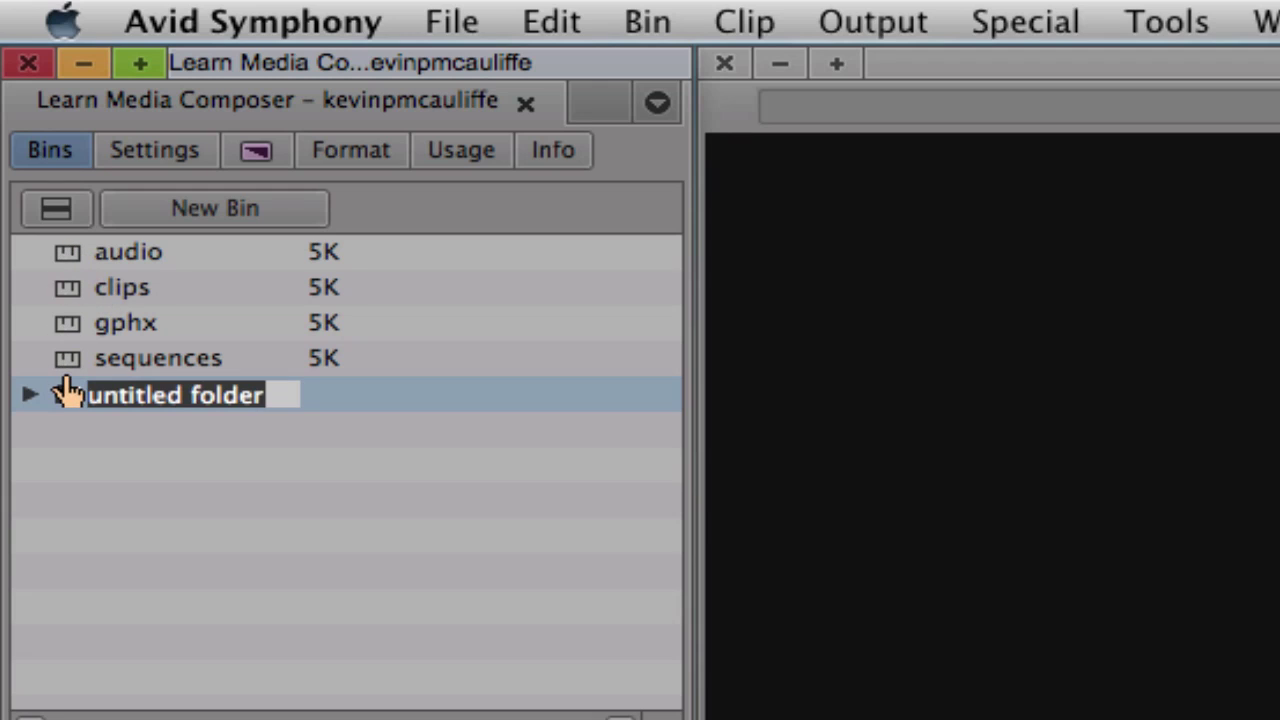
{"action": "type", "text": "Ol"}
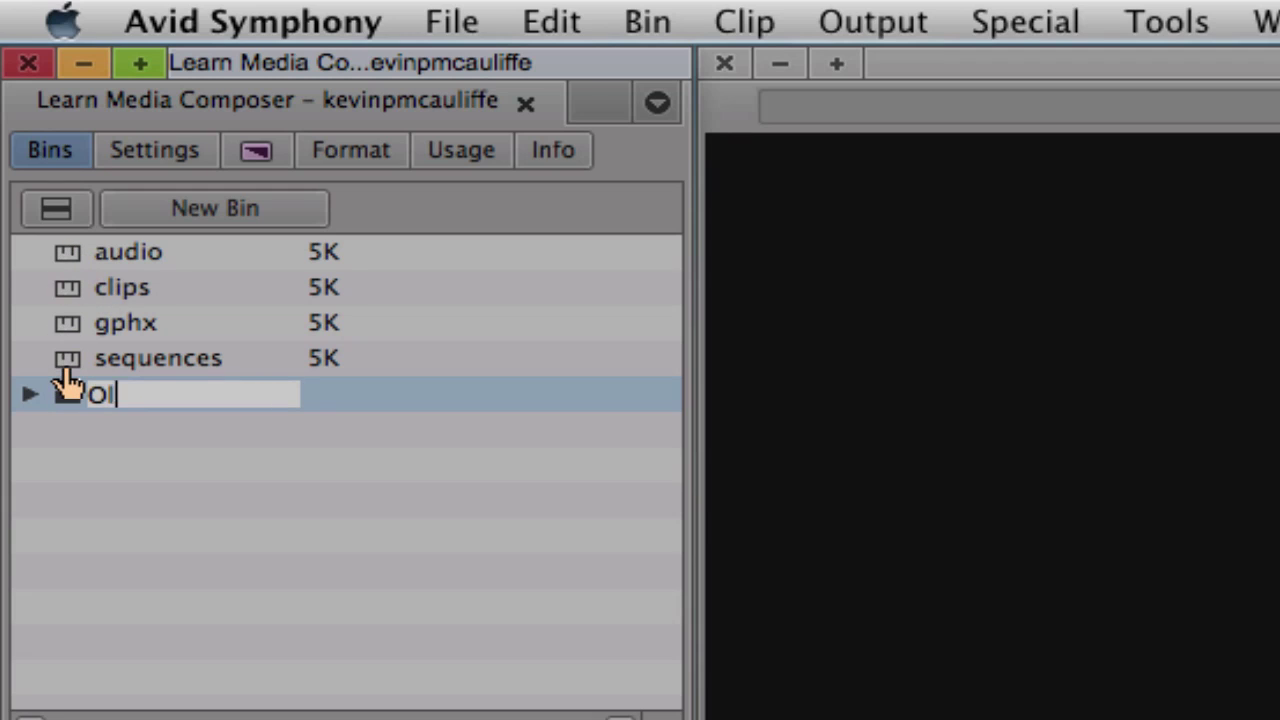
{"action": "type", "text": "d Project"}
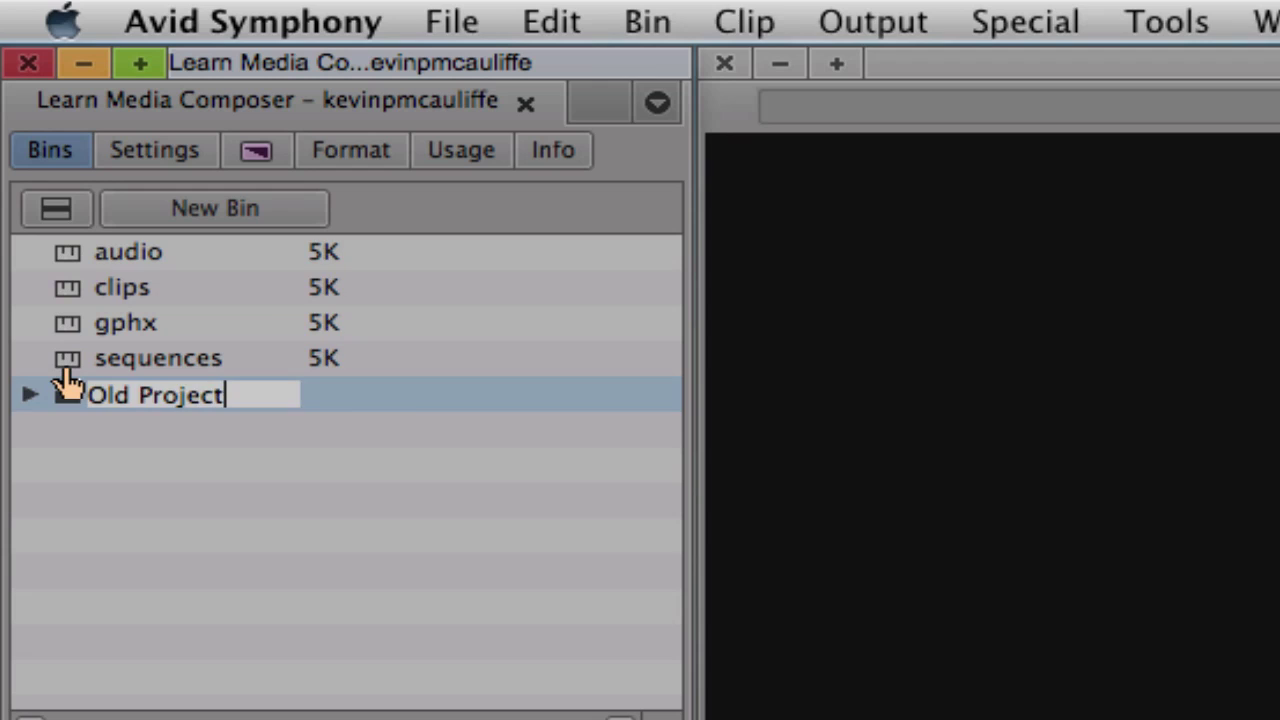
{"action": "key", "text": "Return"}
Select the audio through sequences bins and drag all four into the Old Project folder
{"action": "left_click", "coordinate": [66, 368]}
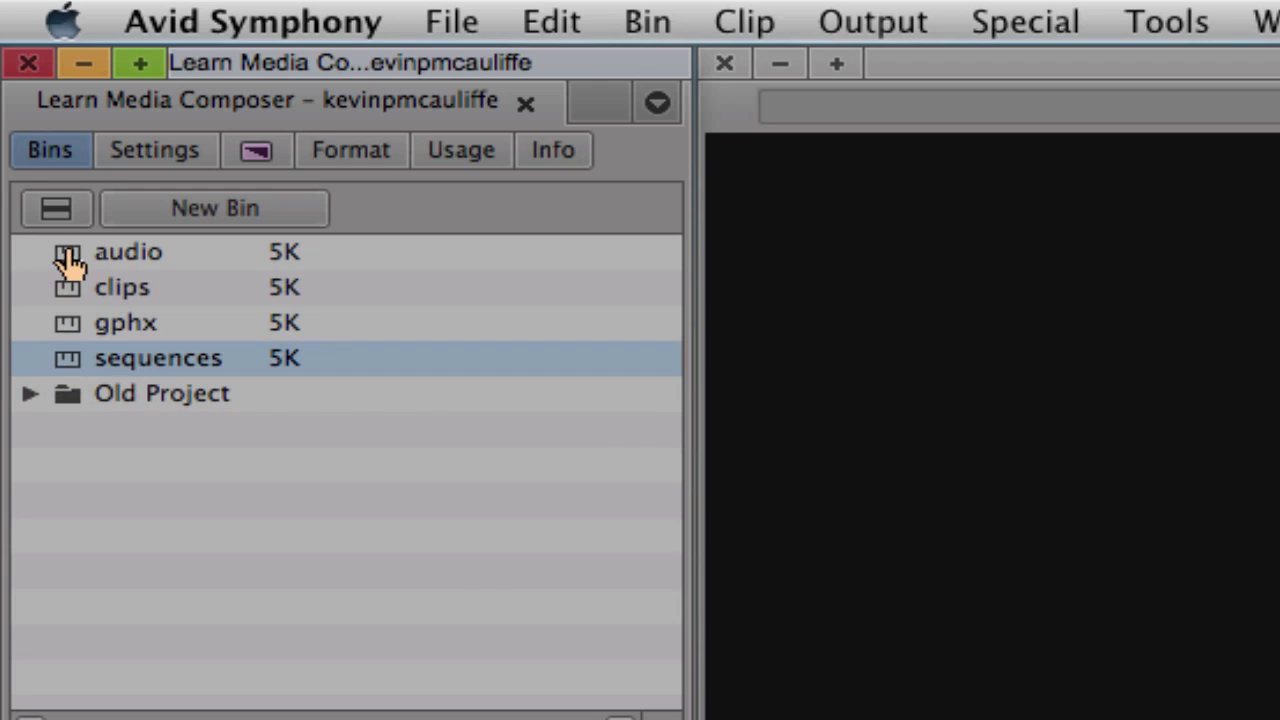
{"action": "left_click", "coordinate": [68, 258], "text": "shift"}
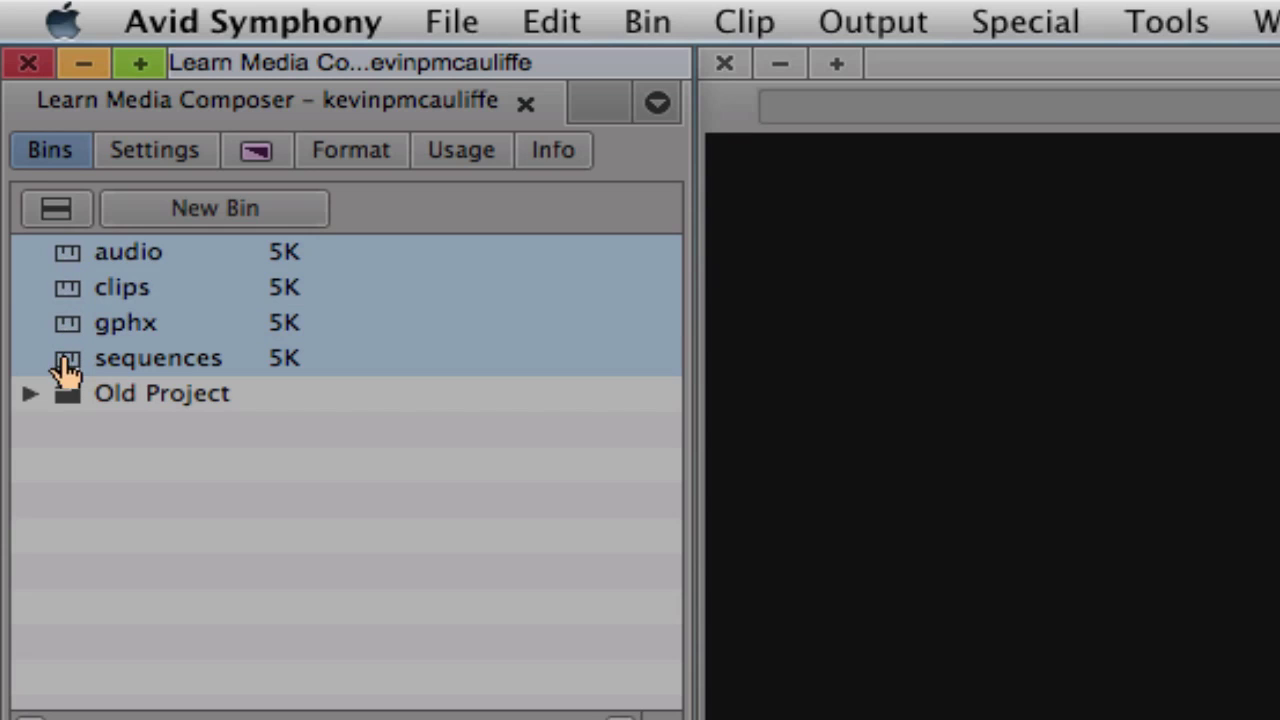
{"action": "left_click_drag", "start_coordinate": [69, 374], "coordinate": [66, 396]}
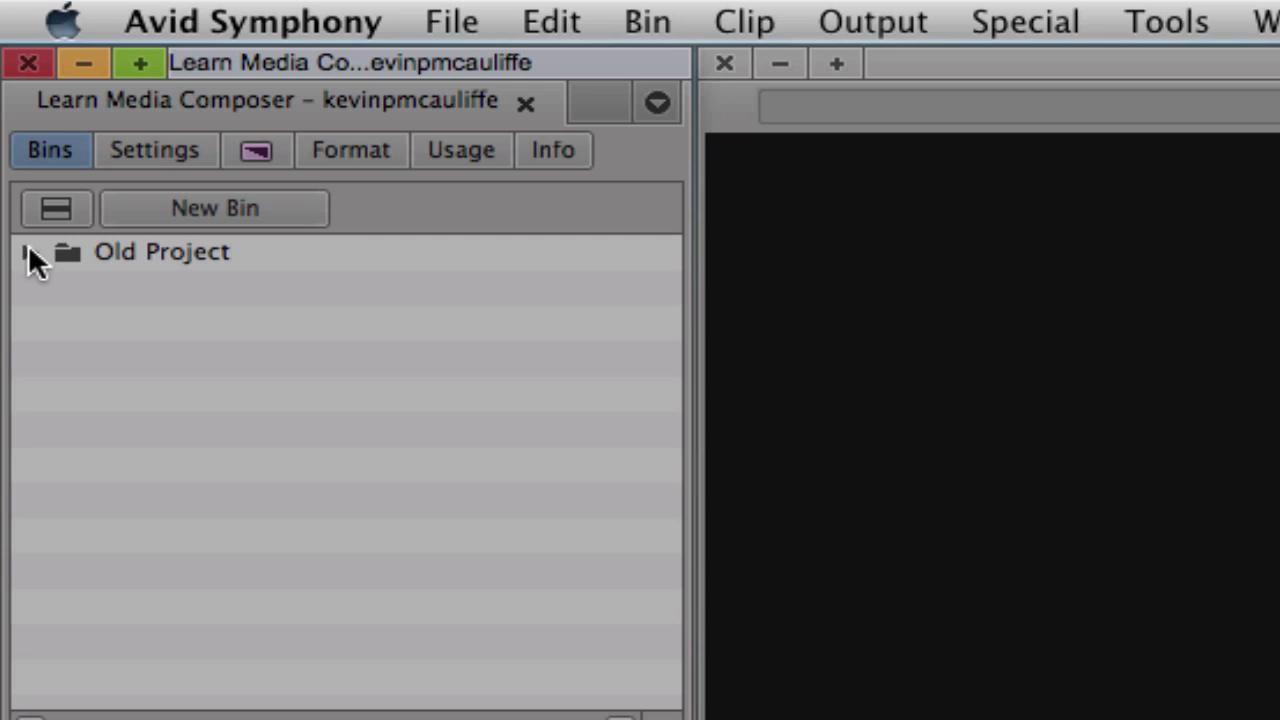
{"action": "left_click", "coordinate": [56, 208]}
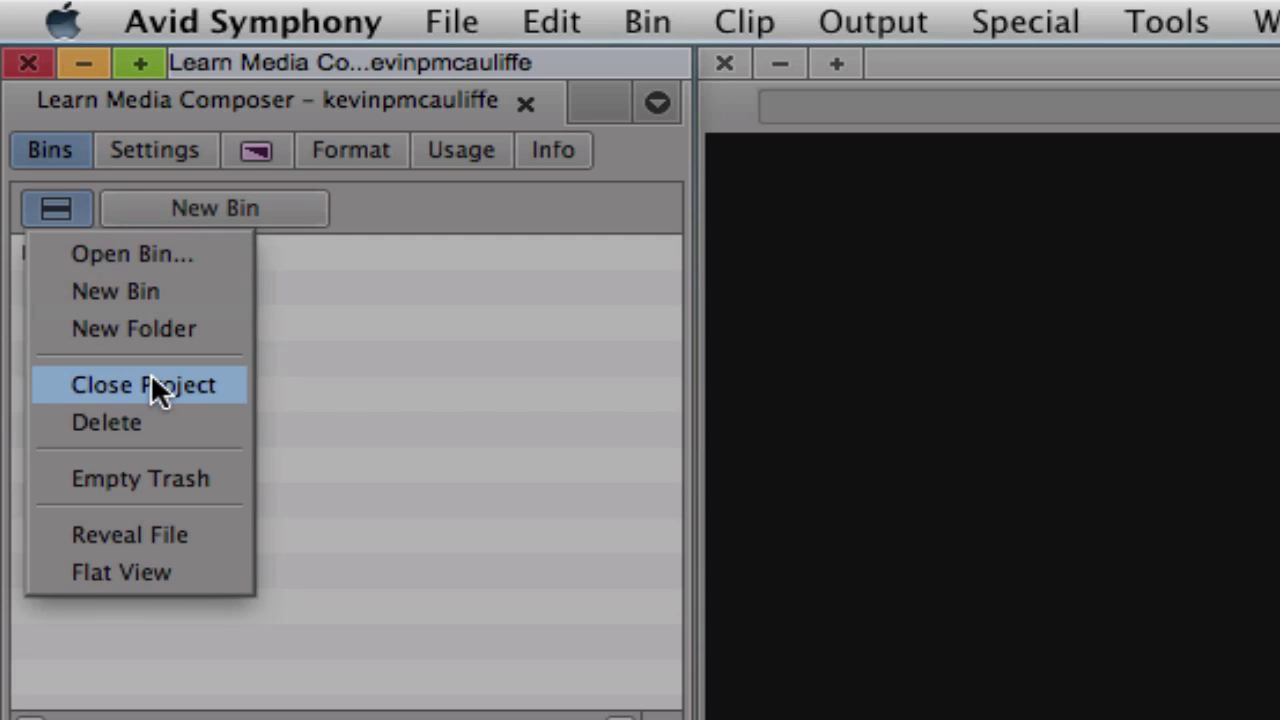
Create a new bin named 'This bin is junk' and select it
{"action": "left_click", "coordinate": [396, 377]}
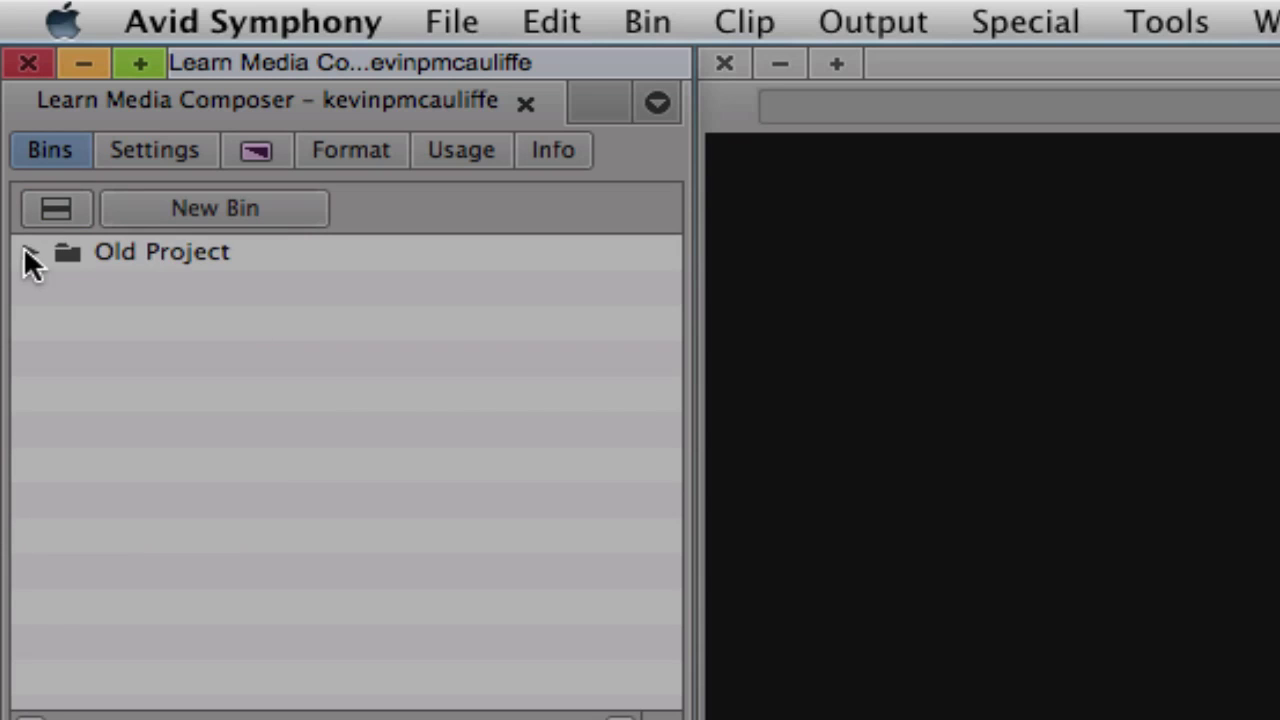
{"action": "left_click", "coordinate": [174, 212]}
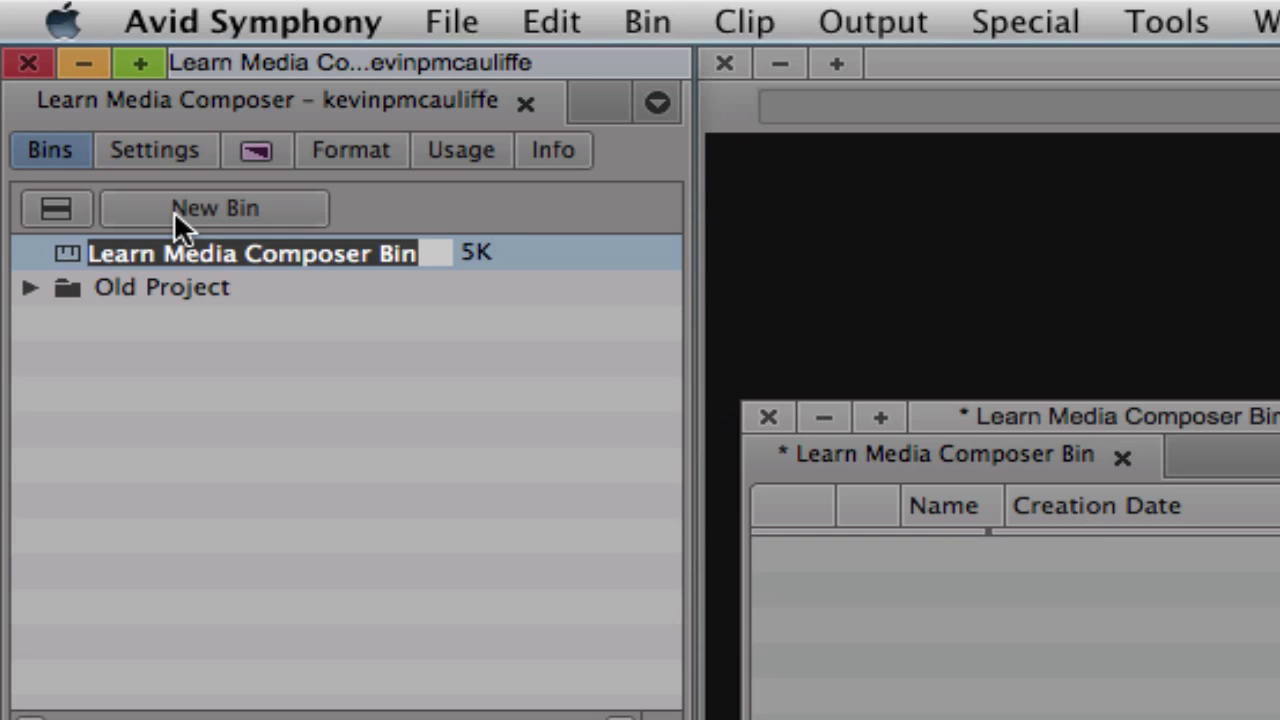
{"action": "type", "text": "This bin is junk"}
{"action": "key", "text": "Return"}
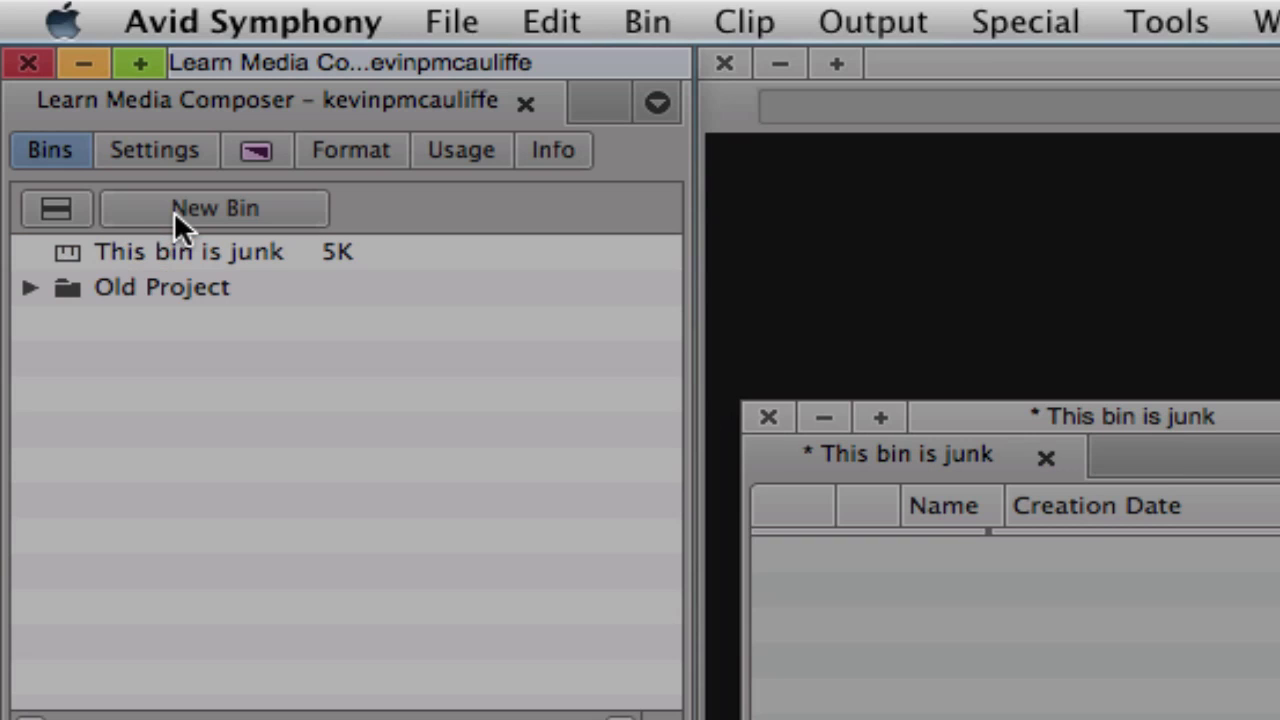
{"action": "left_click", "coordinate": [64, 260]}
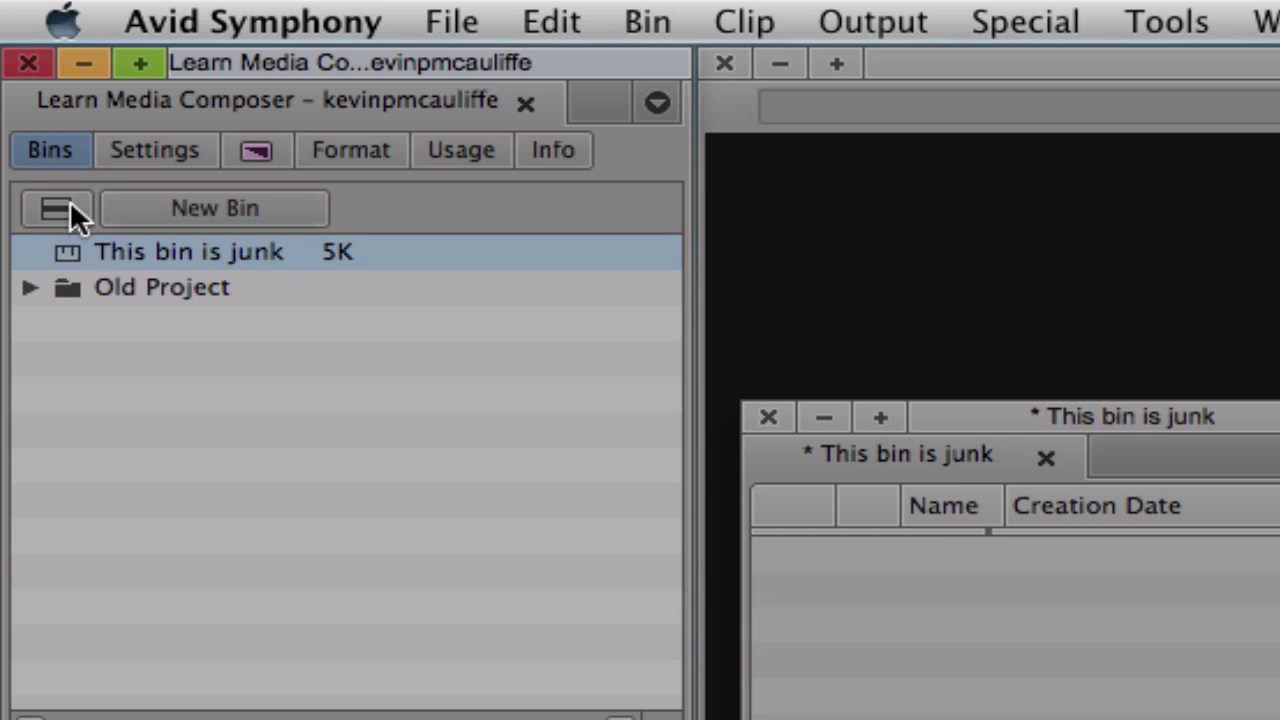
{"action": "left_click", "coordinate": [70, 203]}
Delete the 'This bin is junk' bin via Delete Selected Bins and expand the Trash
{"action": "left_click", "coordinate": [75, 212]}
{"action": "right_click", "coordinate": [62, 252]}
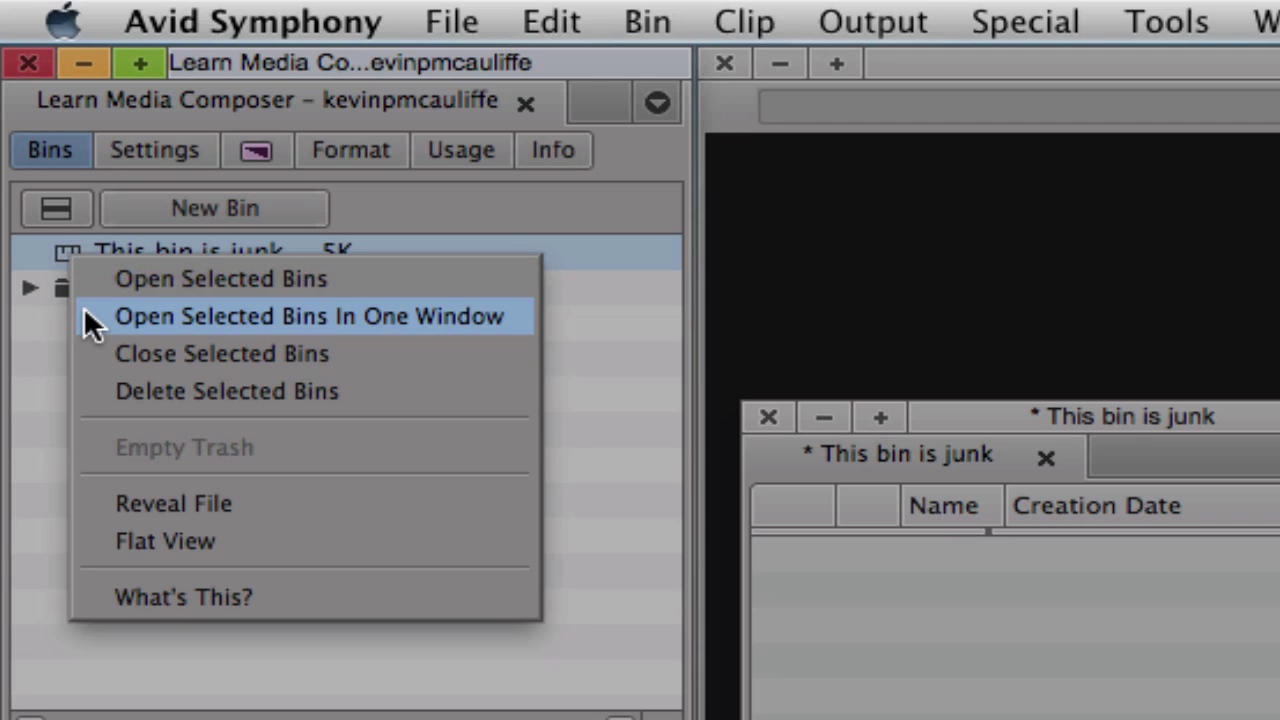
{"action": "left_click", "coordinate": [76, 392]}
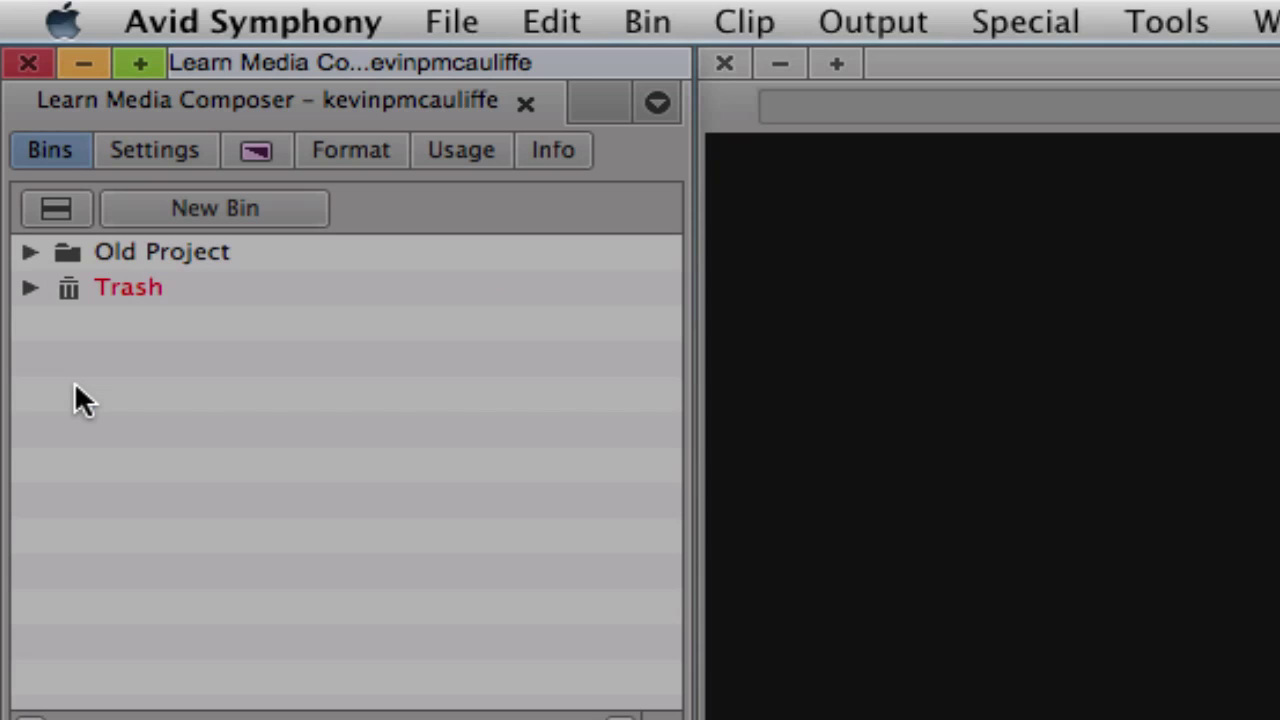
{"action": "left_click", "coordinate": [28, 289]}
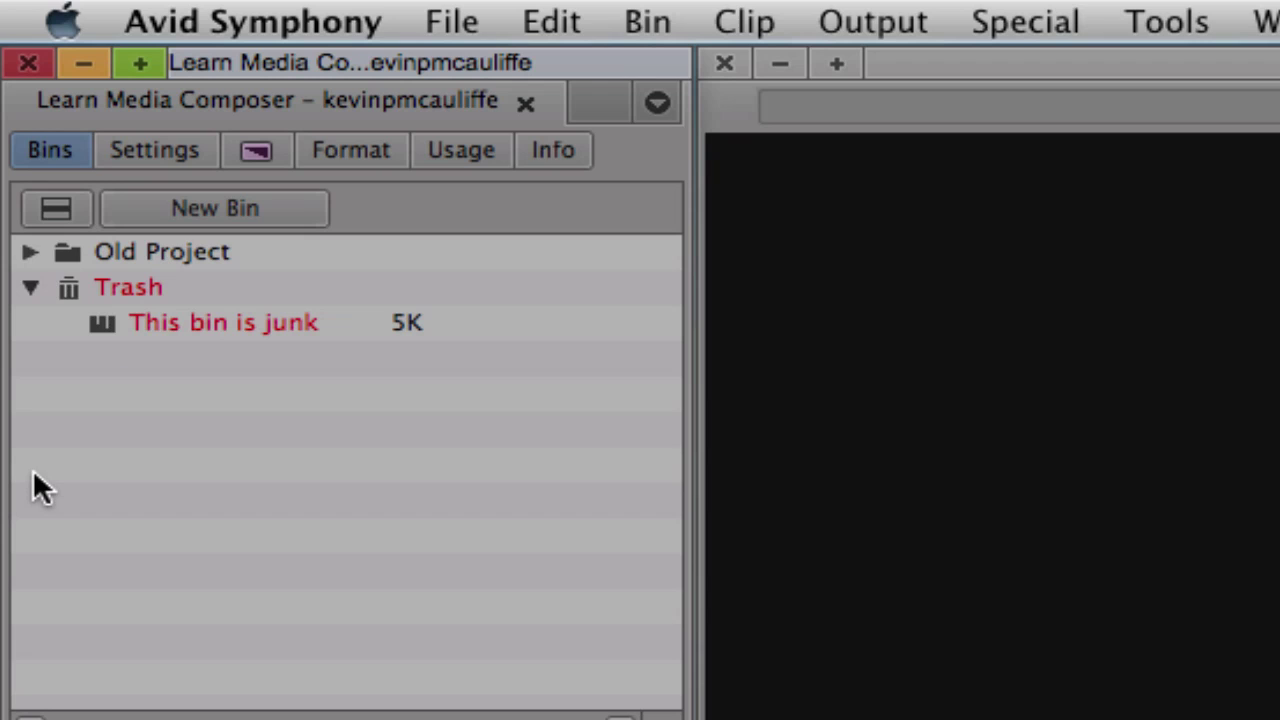
Empty the Trash permanently, then expand Old Project to show its four bins
{"action": "left_click", "coordinate": [56, 208]}
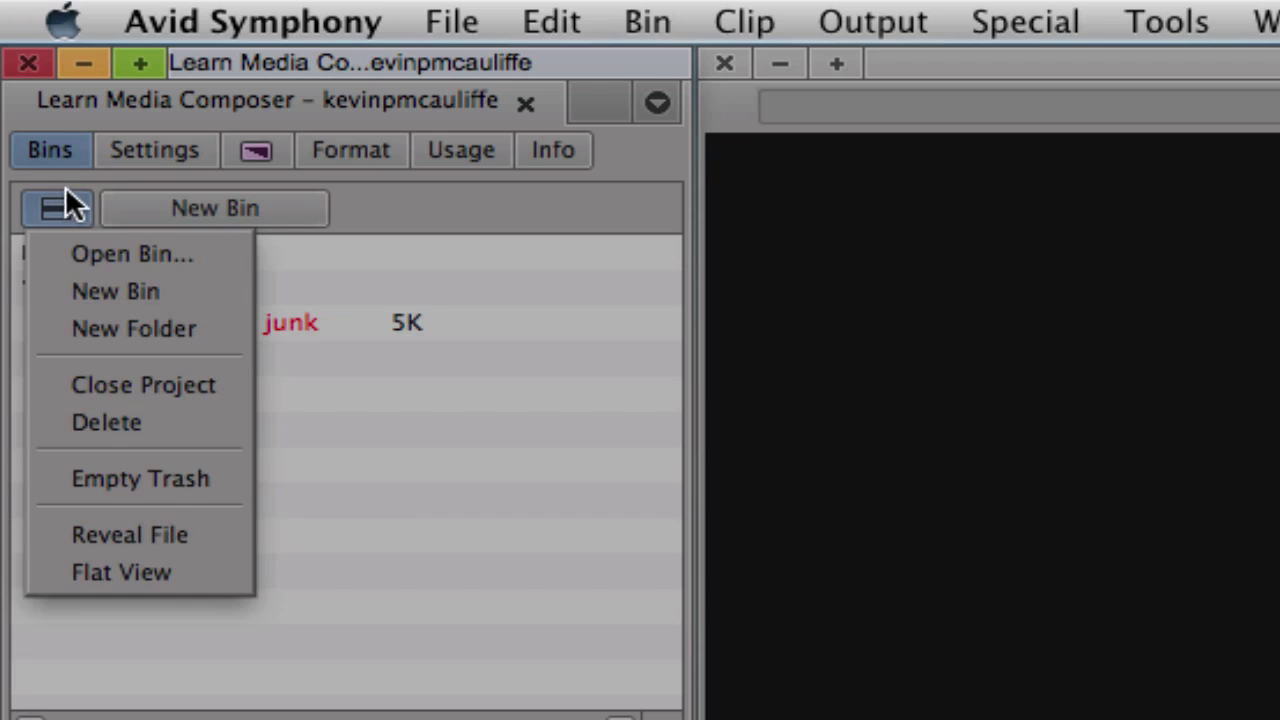
{"action": "left_click", "coordinate": [116, 477]}
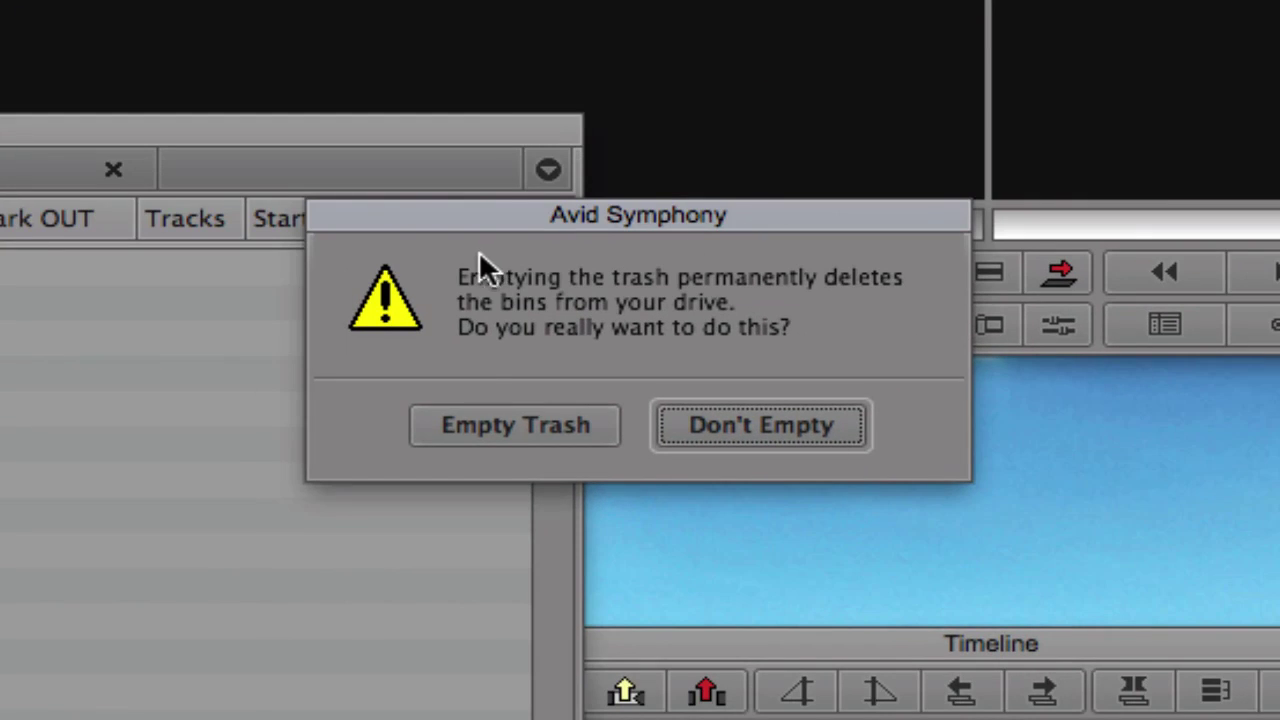
{"action": "left_click", "coordinate": [497, 429]}
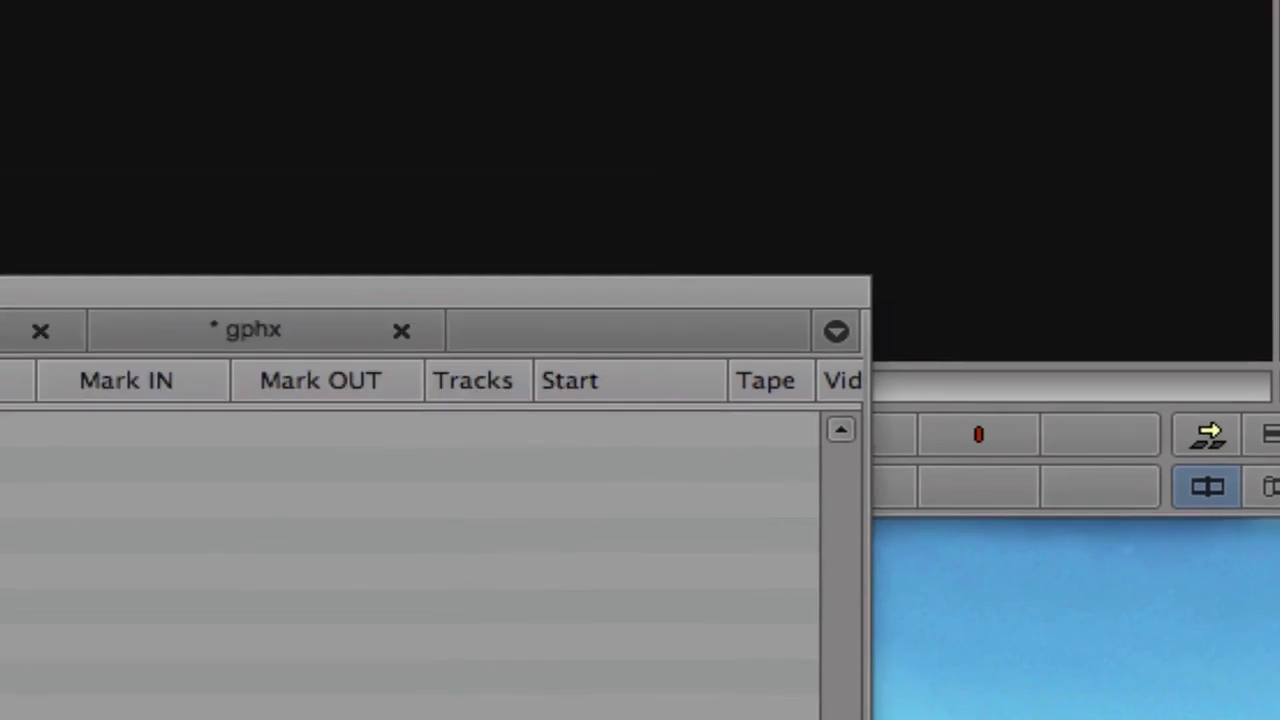
{"action": "left_click", "coordinate": [80, 212]}
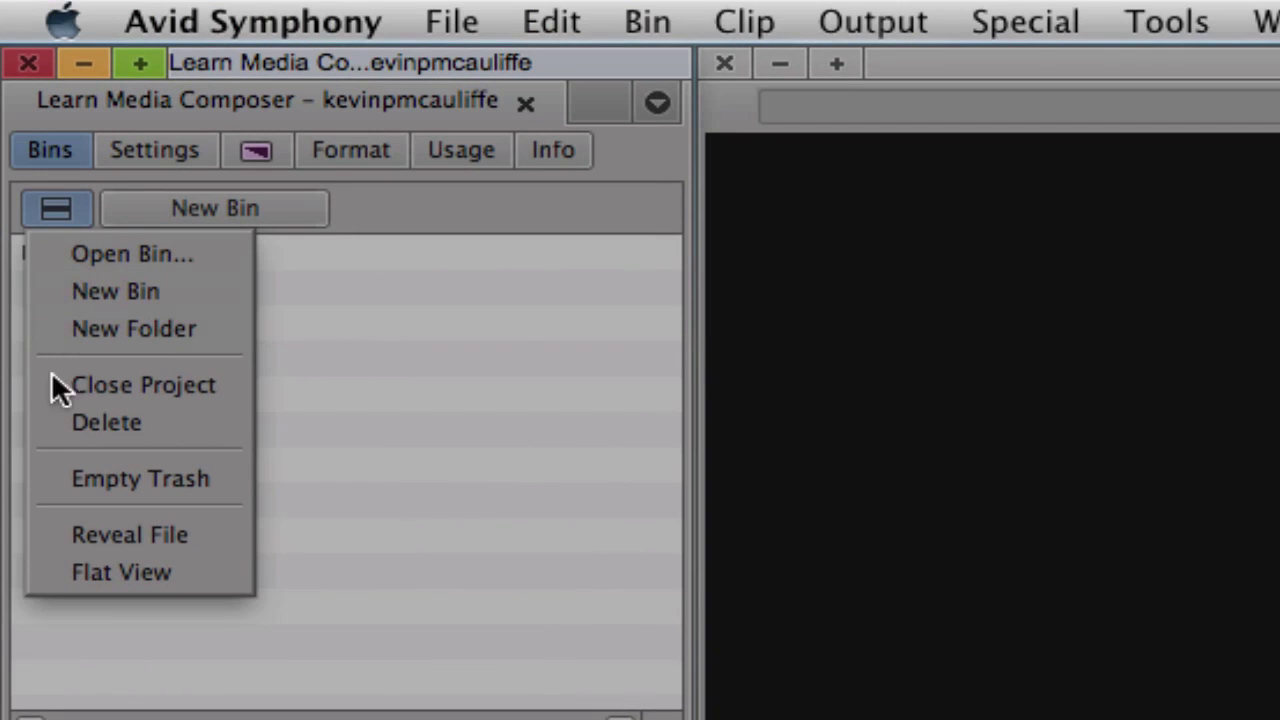
{"action": "left_click", "coordinate": [35, 581]}
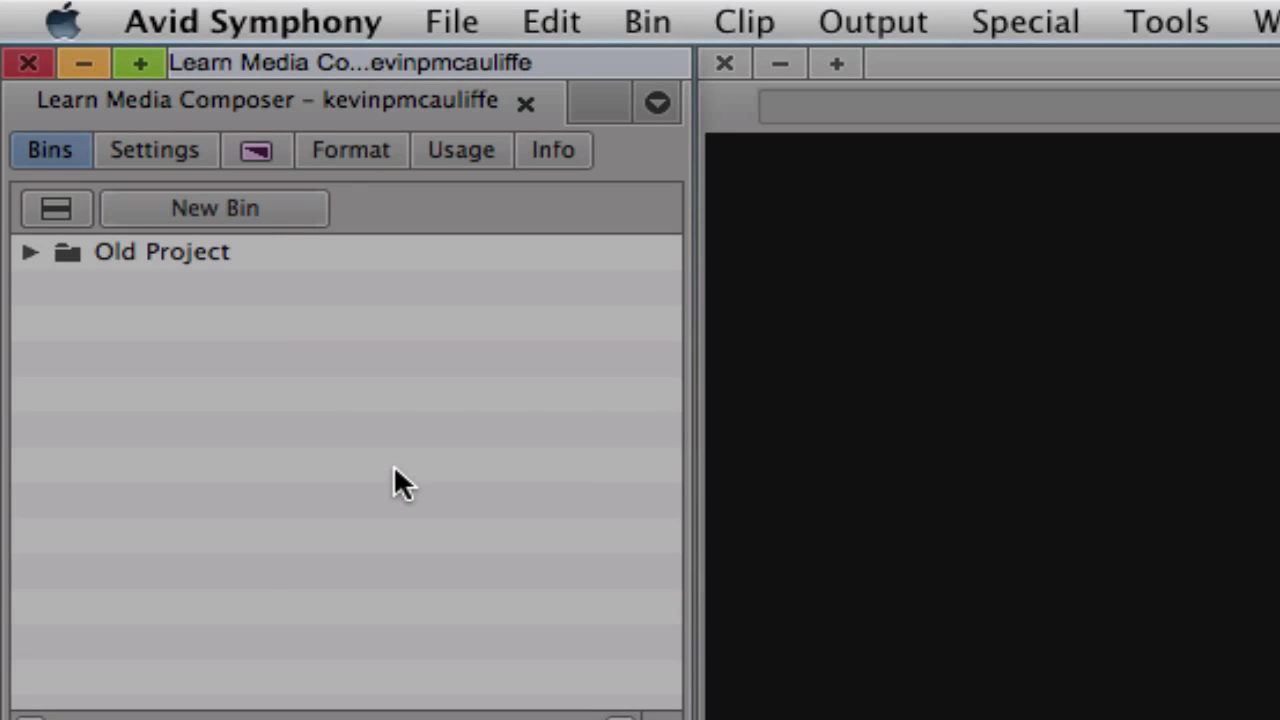
{"action": "left_click", "coordinate": [29, 253]}
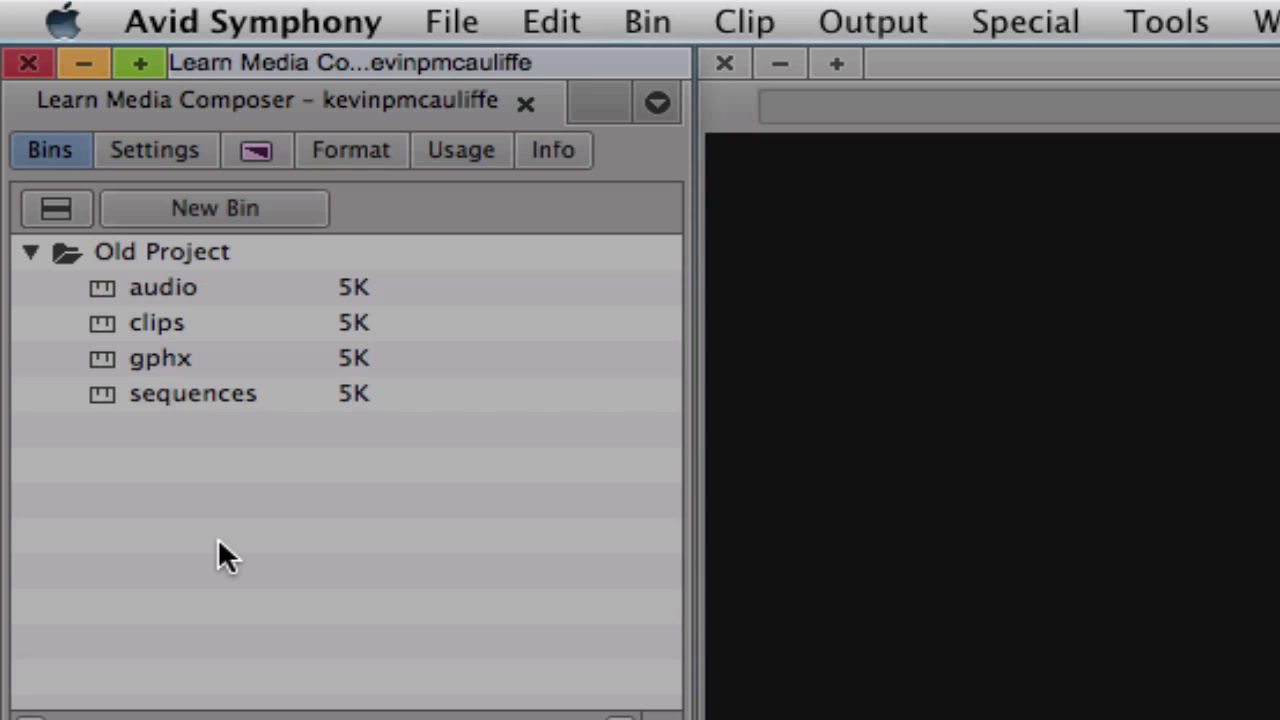
Return focus to the project window showing the Old Project folder
{"action": "key", "text": "super+o"}
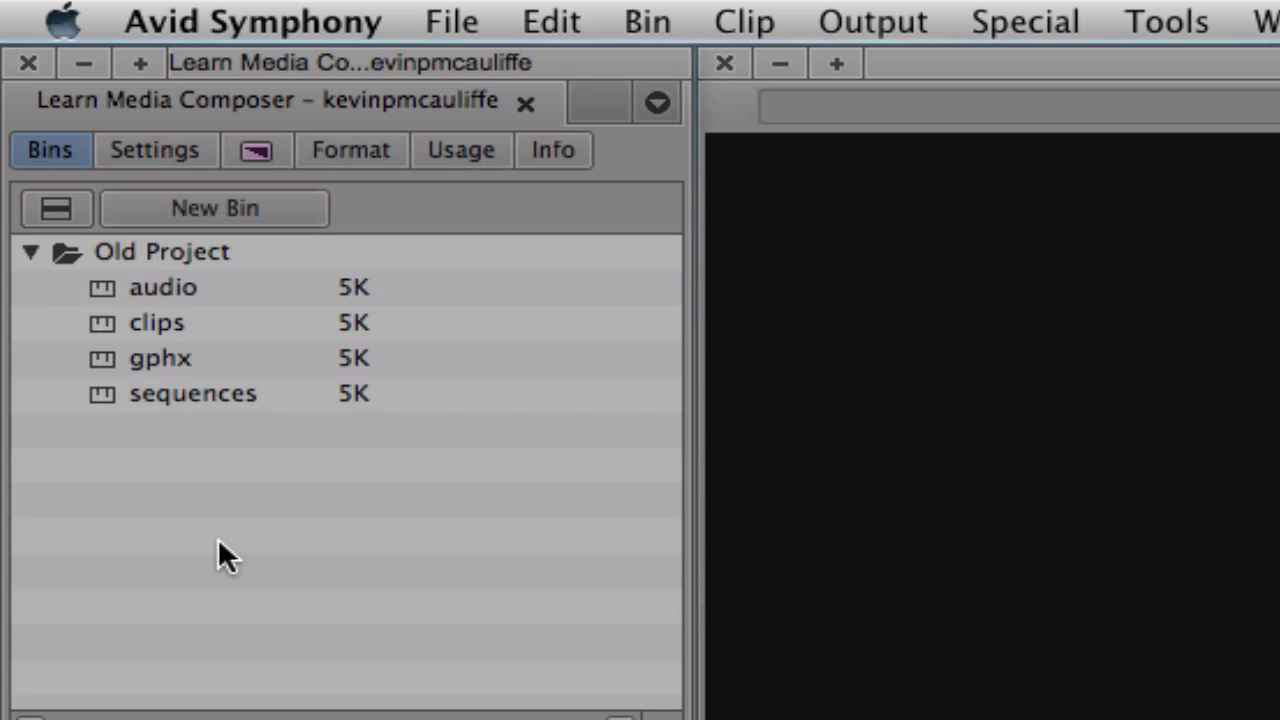
{"action": "key", "text": "Escape"}
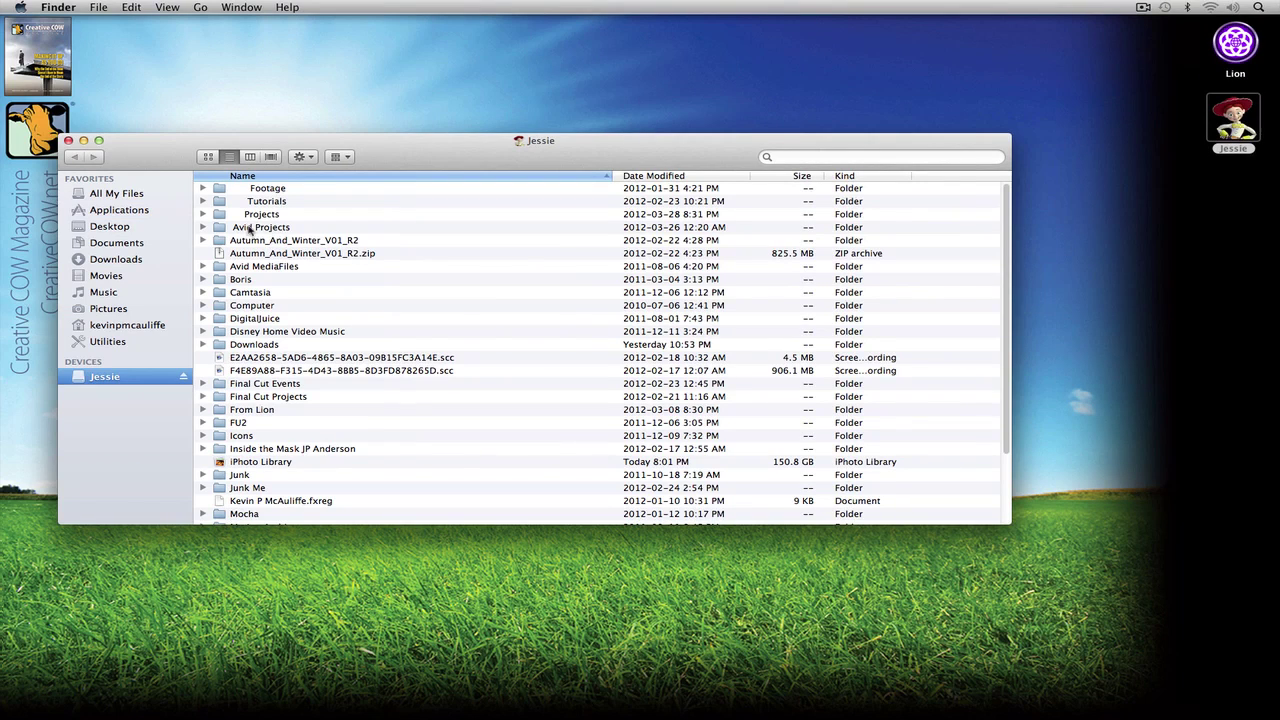
In Finder, open Avid Projects > Learn Media Composer > Old Project
{"action": "left_click", "coordinate": [246, 229]}
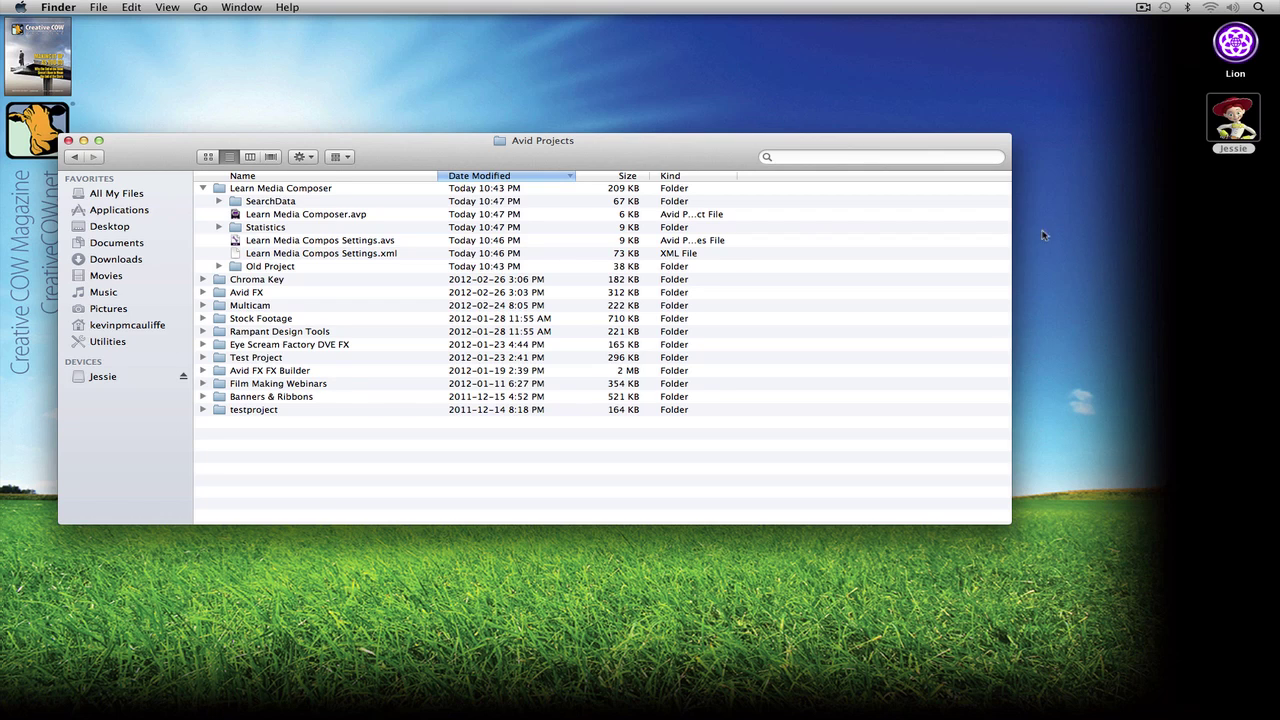
{"action": "double_click", "coordinate": [268, 191]}
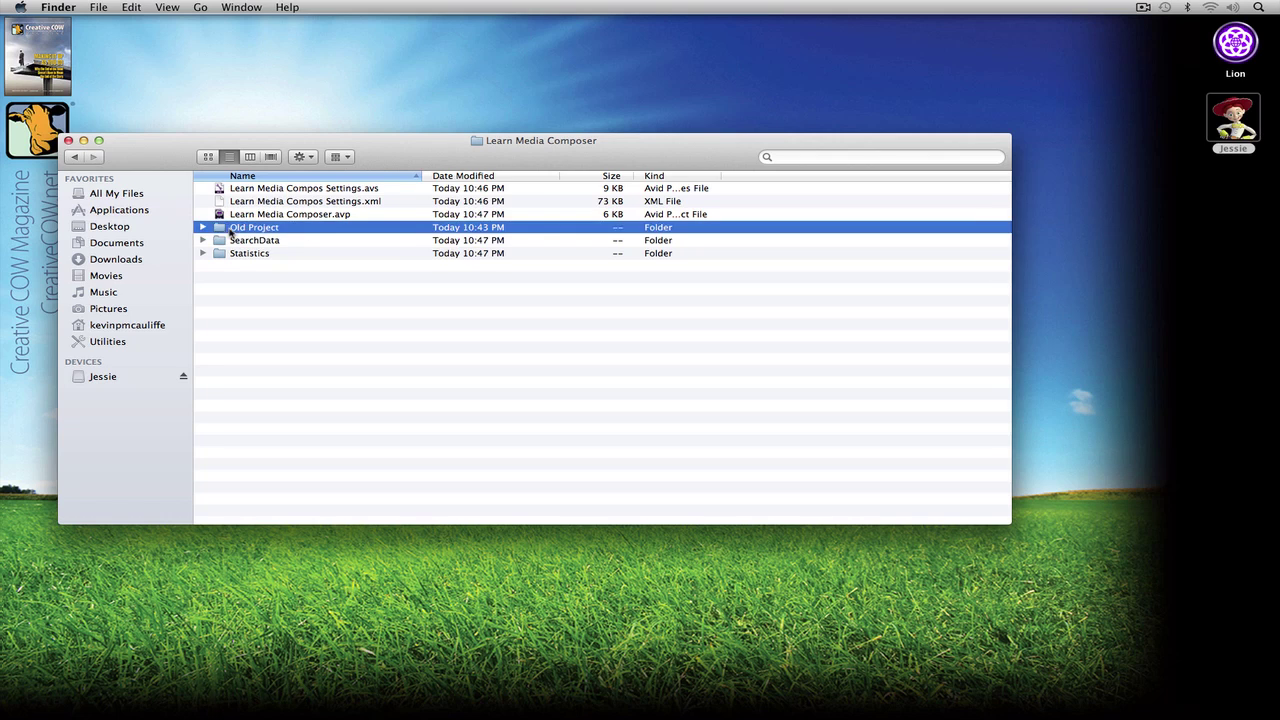
{"action": "double_click", "coordinate": [240, 227]}
Inspect the four .avb bin files, then close the Old Project window and switch back to Avid Symphony
{"action": "left_click", "coordinate": [240, 190]}
{"action": "left_click", "coordinate": [242, 202]}
{"action": "left_click", "coordinate": [243, 215]}
{"action": "left_click", "coordinate": [244, 228]}
{"action": "left_click", "coordinate": [244, 215]}
{"action": "left_click", "coordinate": [243, 202]}
{"action": "left_click", "coordinate": [242, 189]}
{"action": "left_click", "coordinate": [242, 202]}
{"action": "left_click", "coordinate": [242, 215]}
{"action": "left_click", "coordinate": [243, 228]}
{"action": "left_click", "coordinate": [243, 215]}
{"action": "left_click", "coordinate": [243, 202]}
{"action": "left_click", "coordinate": [243, 189]}
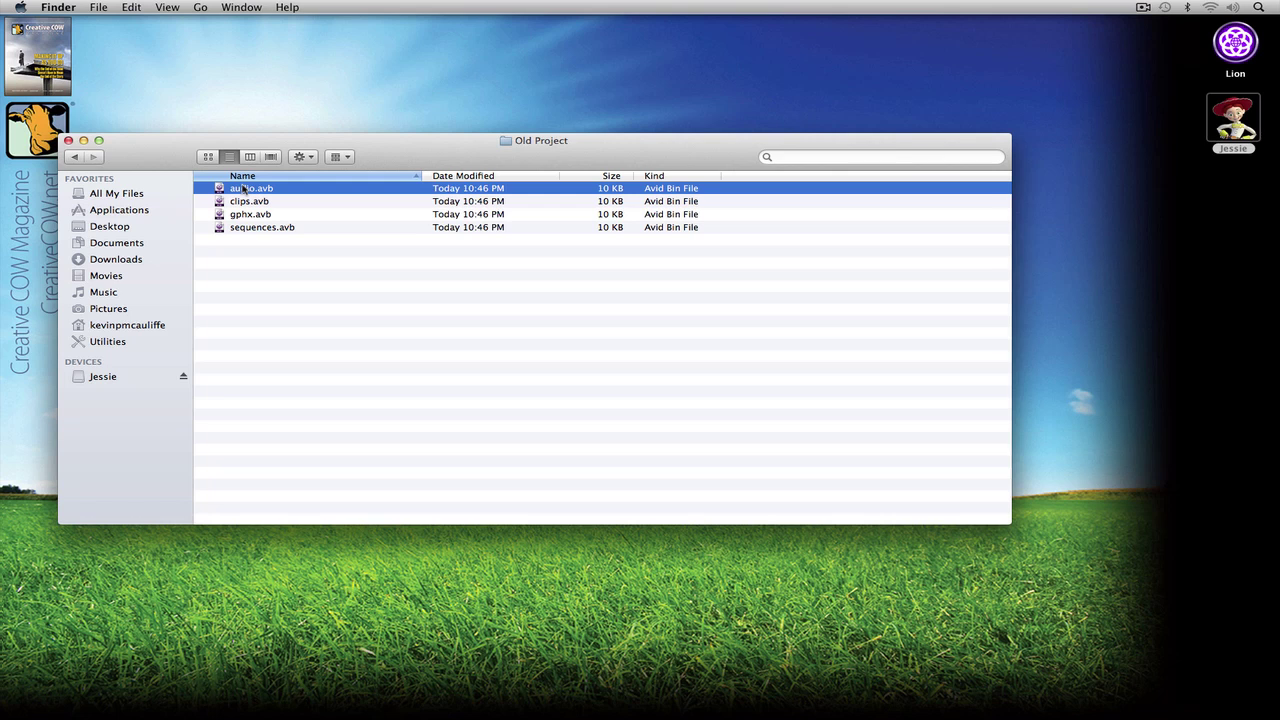
{"action": "left_click", "coordinate": [68, 140]}
{"action": "key", "text": "super+Tab"}
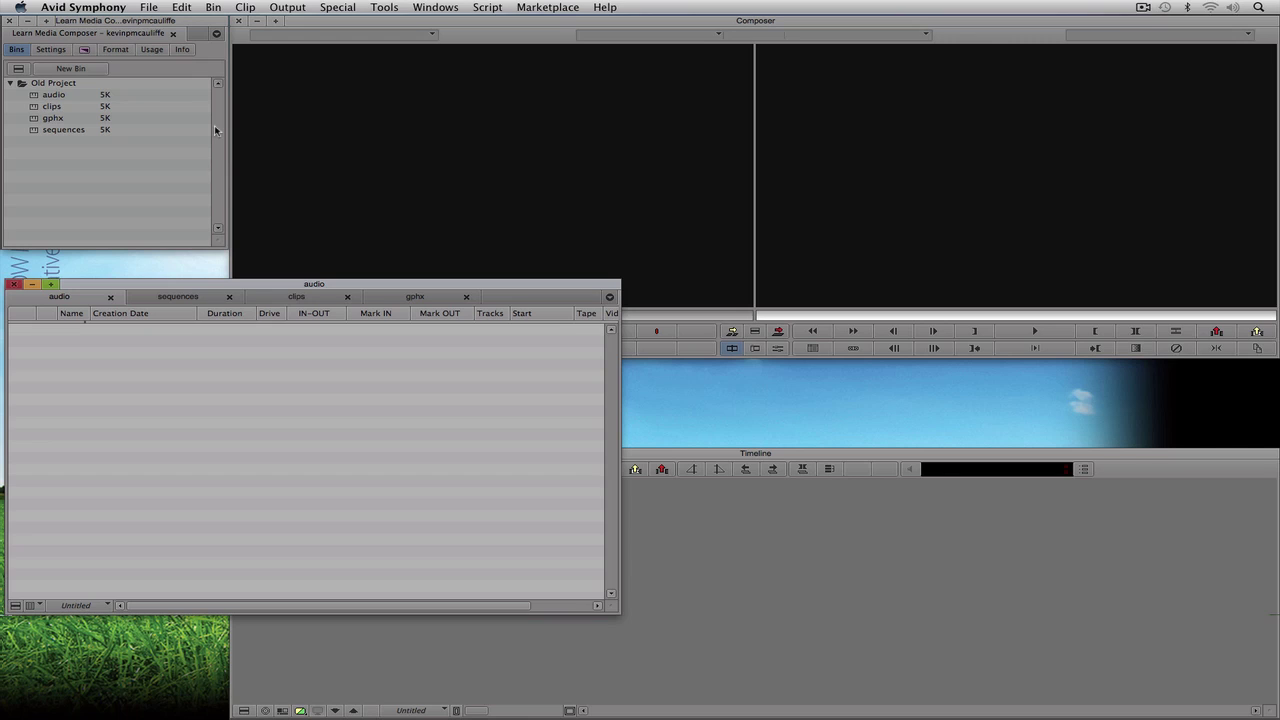
Close the audio bin, enlarge the project's Settings list, and open the Bin settings
{"action": "left_click", "coordinate": [16, 287]}
{"action": "left_click", "coordinate": [50, 49]}
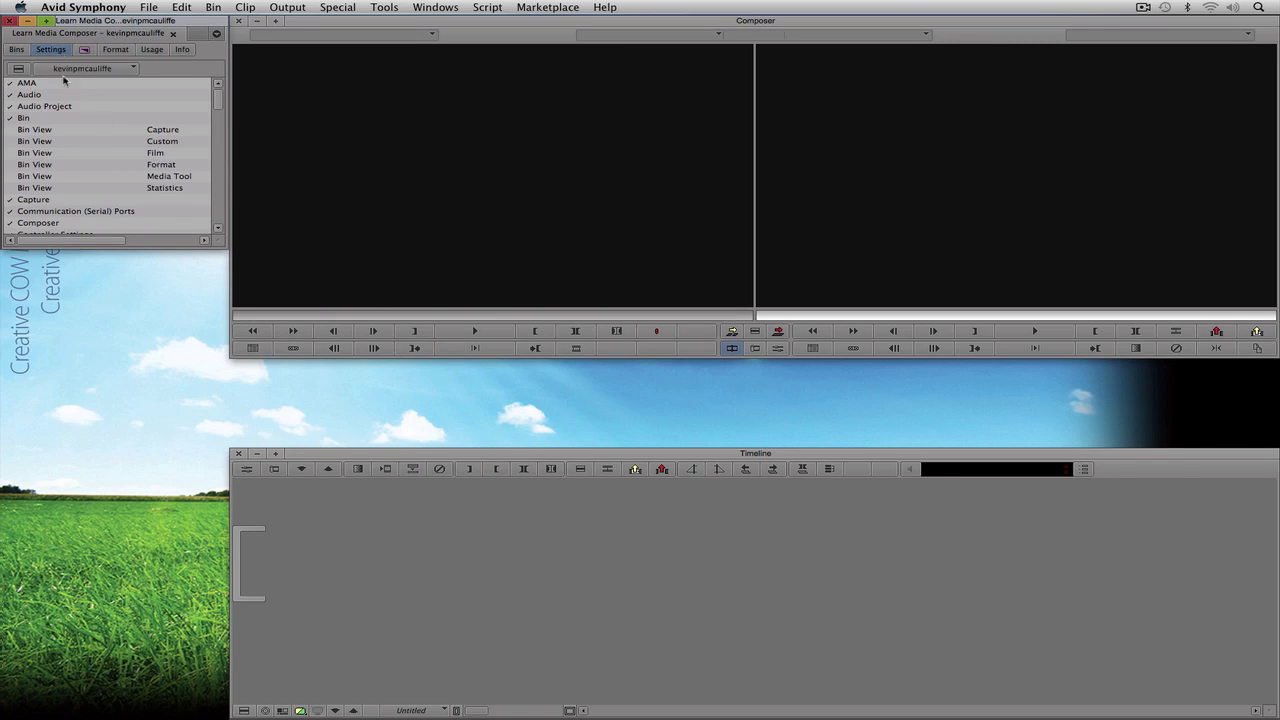
{"action": "left_click_drag", "start_coordinate": [222, 240], "coordinate": [226, 442]}
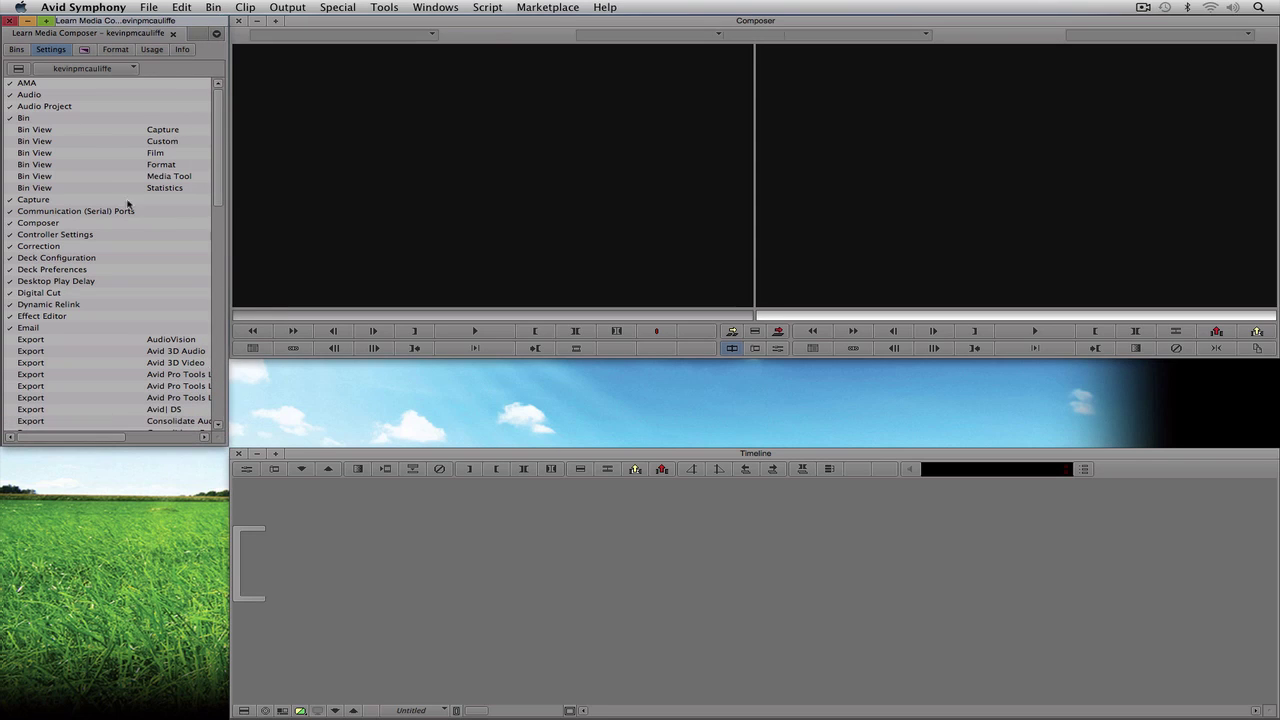
{"action": "double_click", "coordinate": [30, 119]}
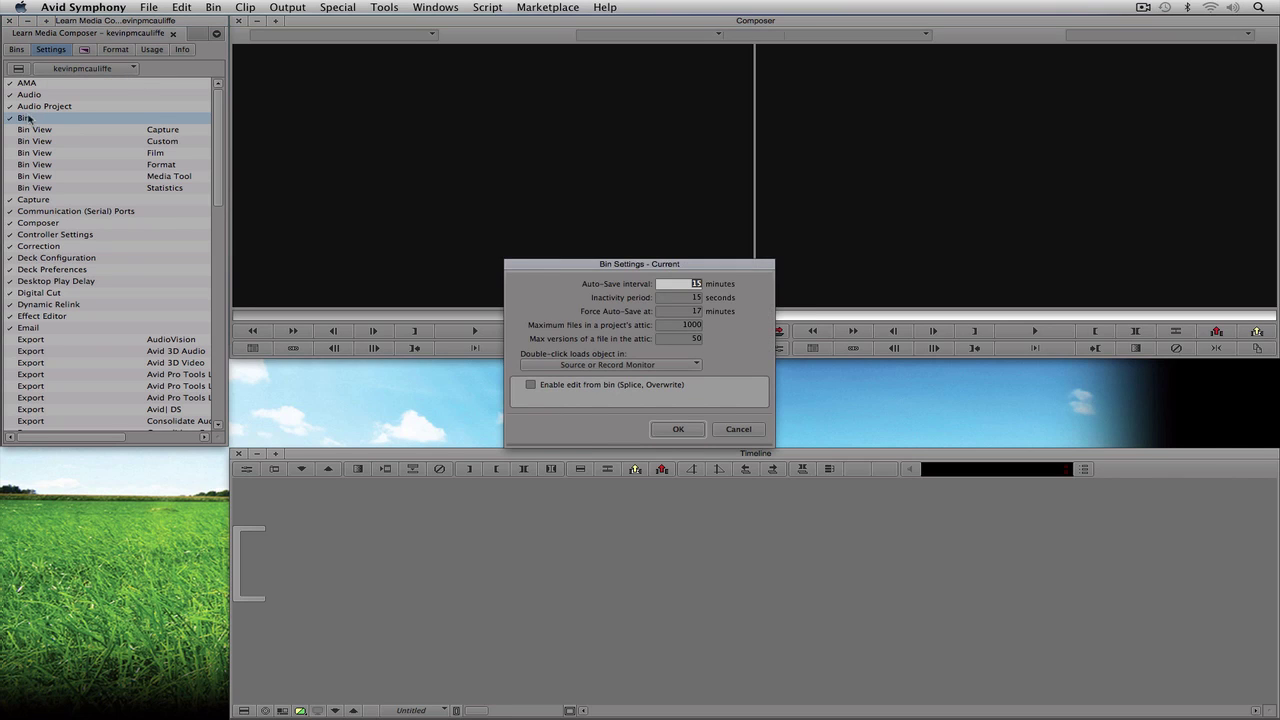
Set the Bin auto-save interval to 3 minutes and Force Auto-Save at to 10 minutes
{"action": "left_click_drag", "start_coordinate": [529, 262], "coordinate": [321, 99]}
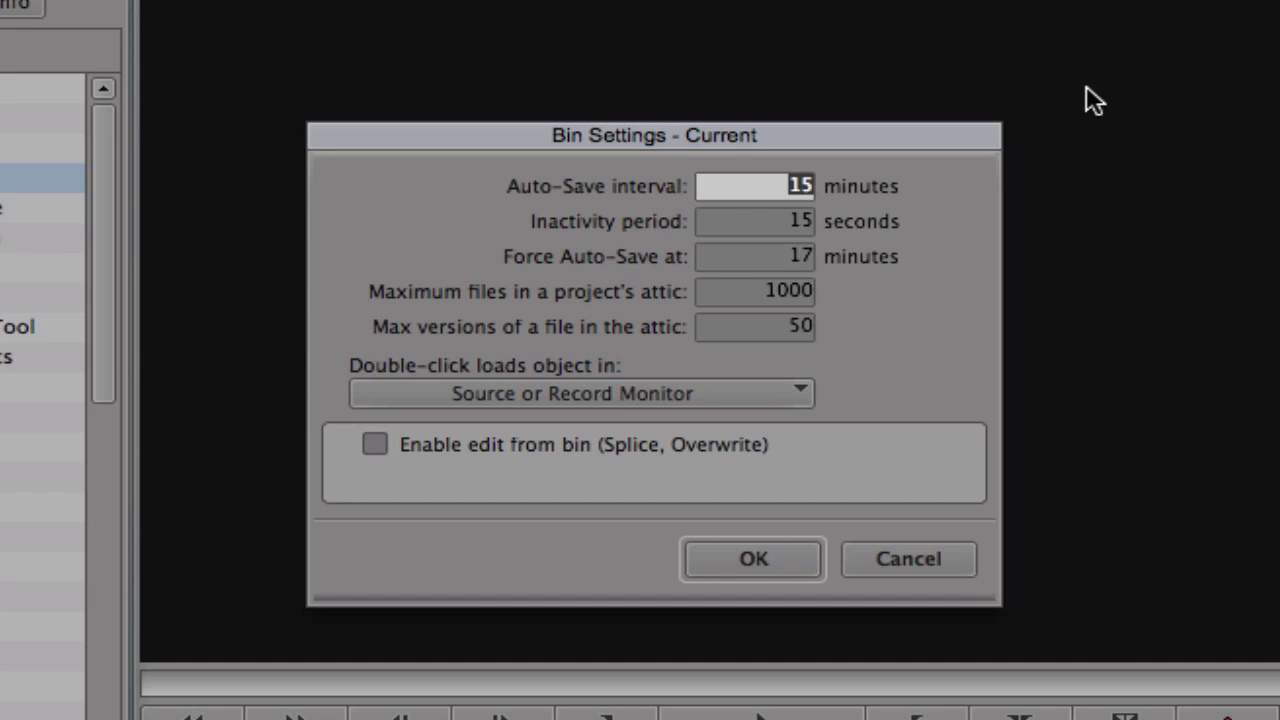
{"action": "type", "text": "3"}
{"action": "left_click", "coordinate": [777, 258]}
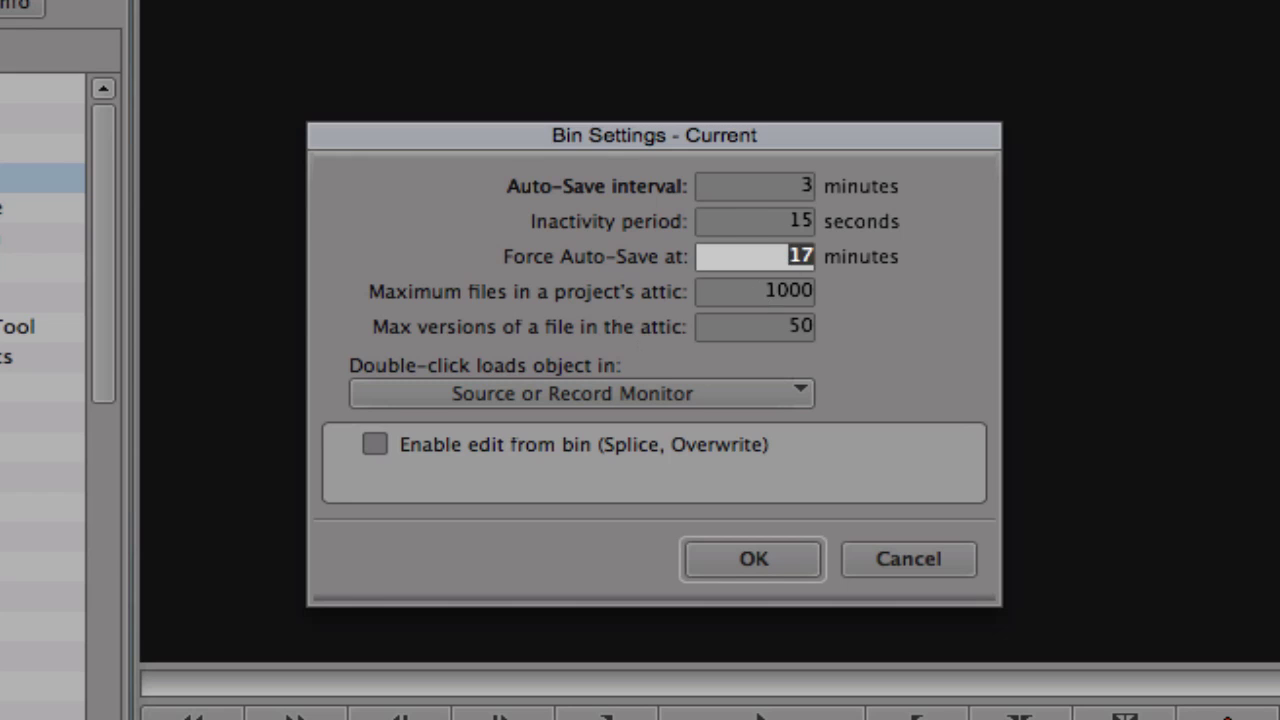
{"action": "type", "text": "10"}
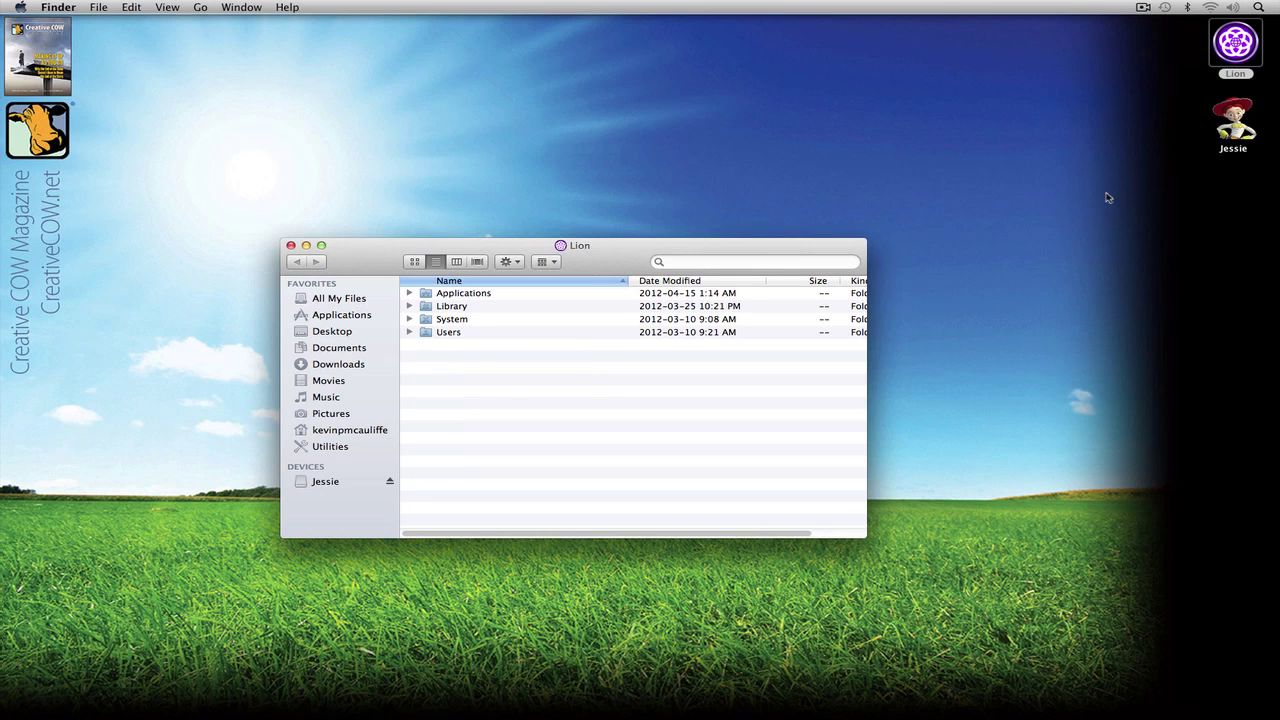
In Finder, browse Users > Shared > AvidSymphony > Avid Attic > Learn Media Composer
{"action": "double_click", "coordinate": [497, 333]}
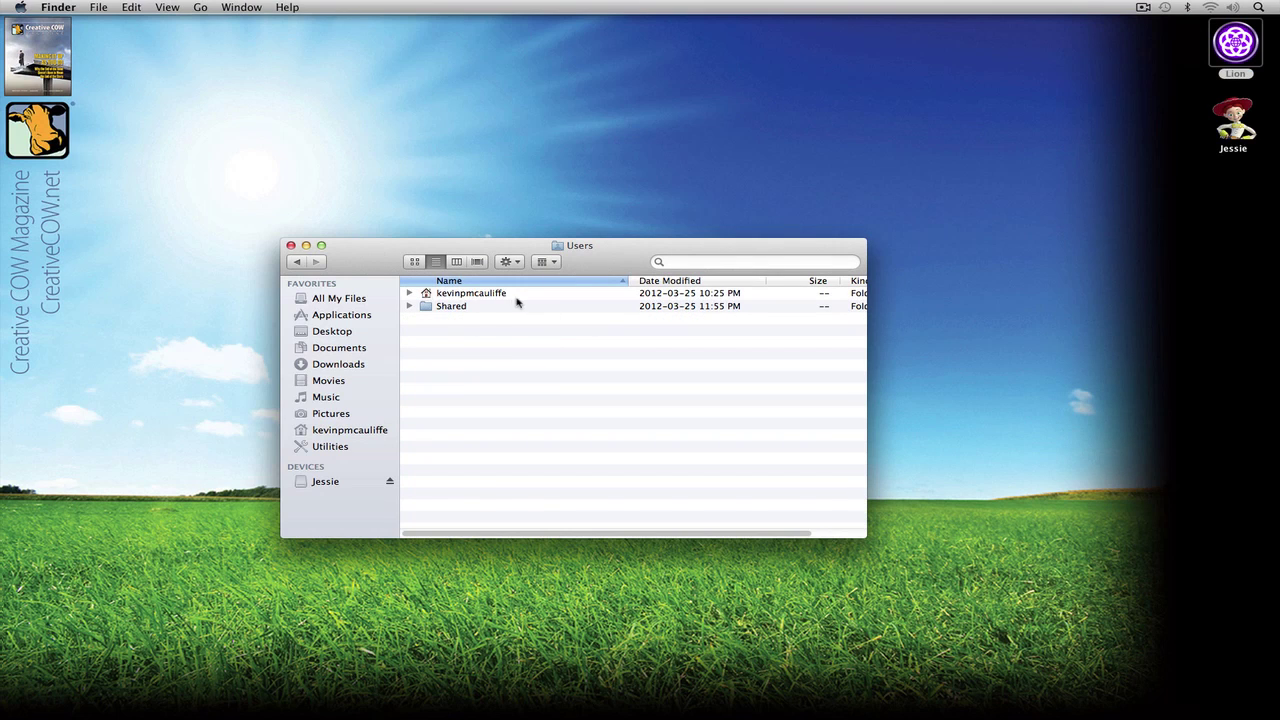
{"action": "double_click", "coordinate": [446, 307]}
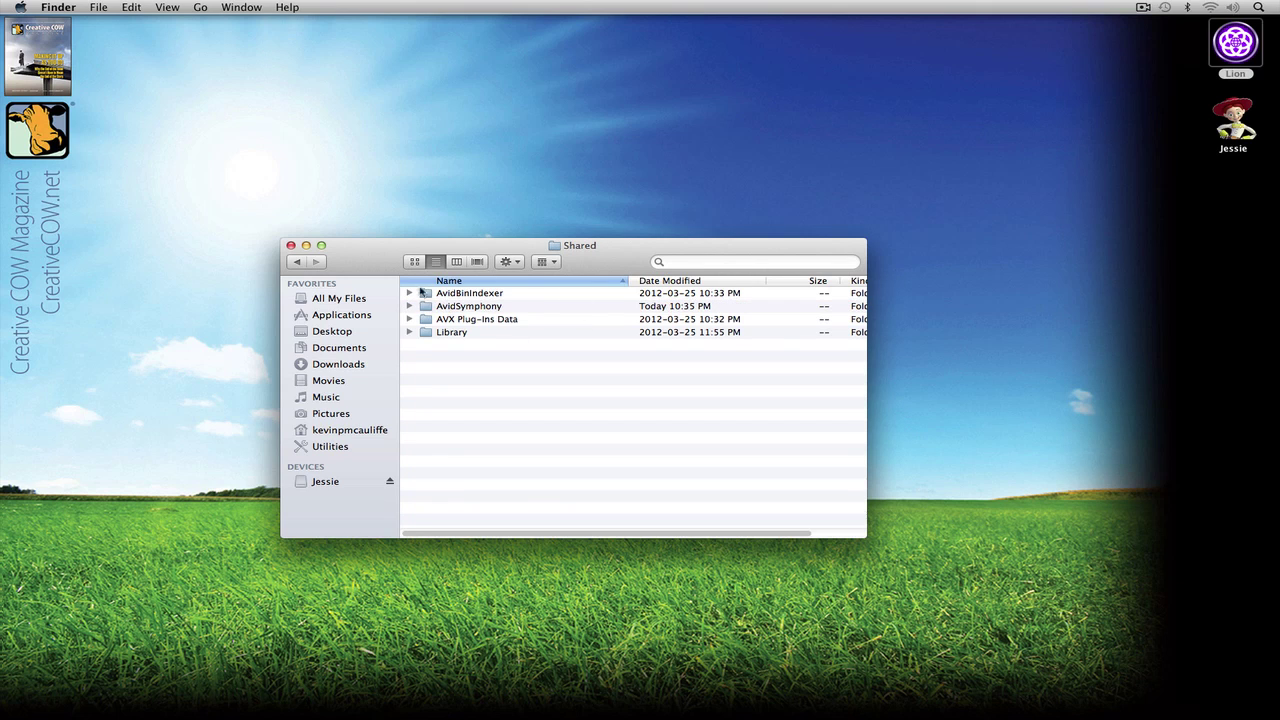
{"action": "double_click", "coordinate": [491, 306]}
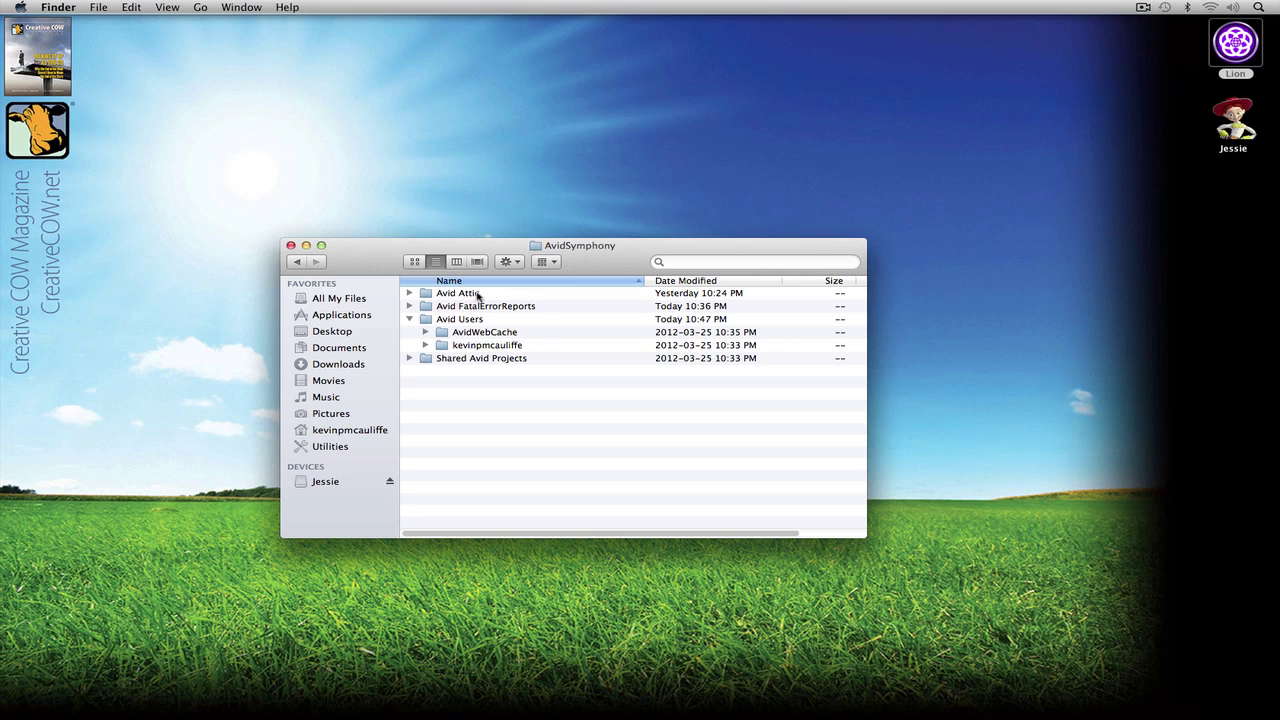
{"action": "double_click", "coordinate": [478, 296]}
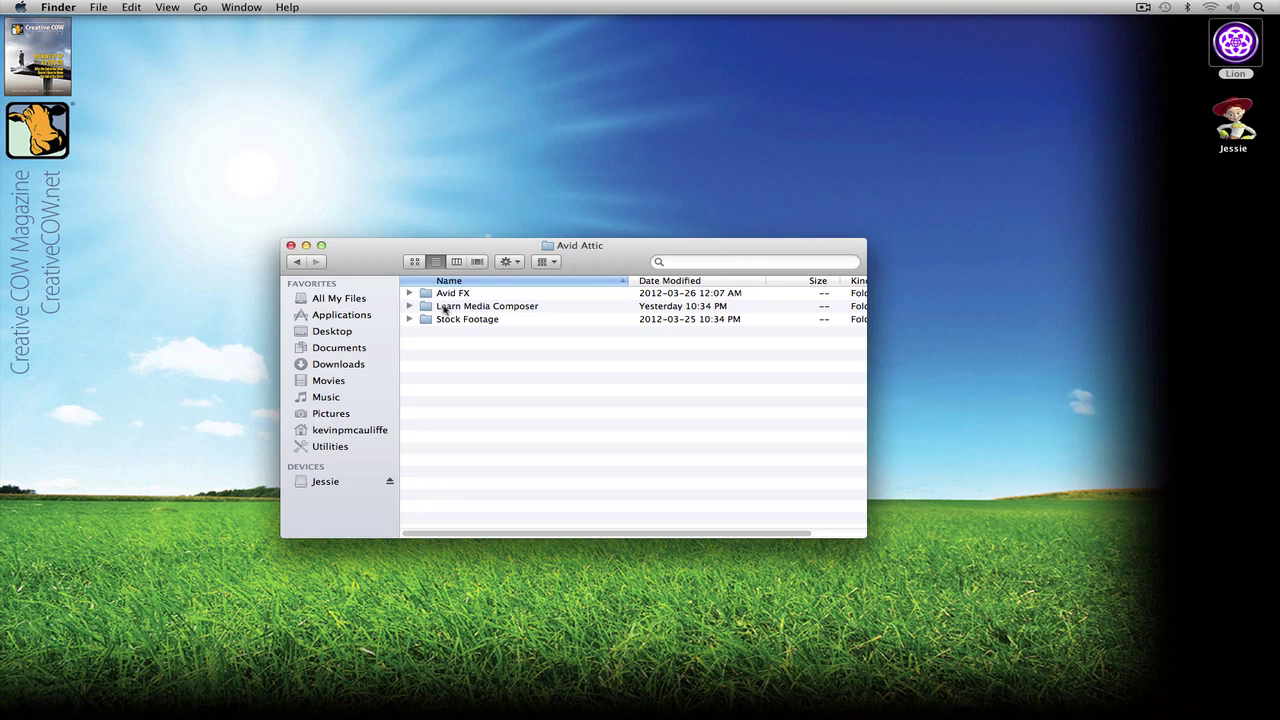
{"action": "double_click", "coordinate": [474, 307]}
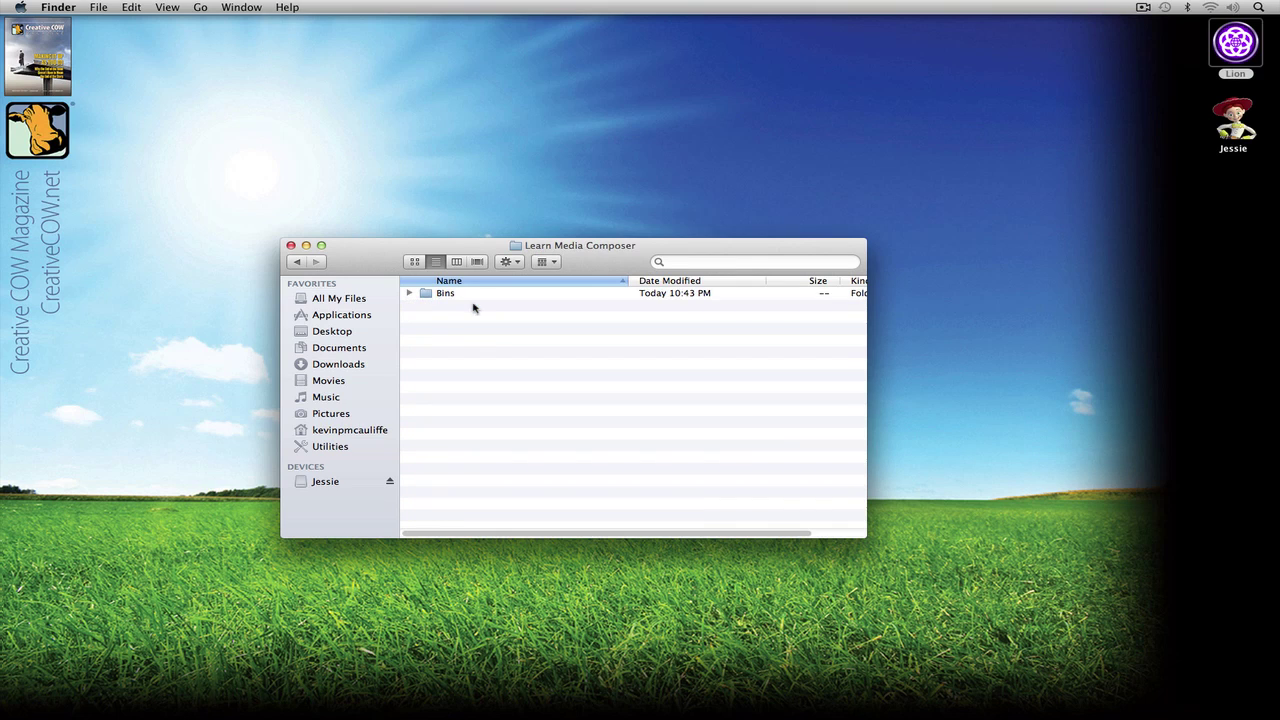
Expand Bins and its clips, gphx and Learn Media Composer Bin backups, then return to Avid
{"action": "left_click", "coordinate": [409, 293]}
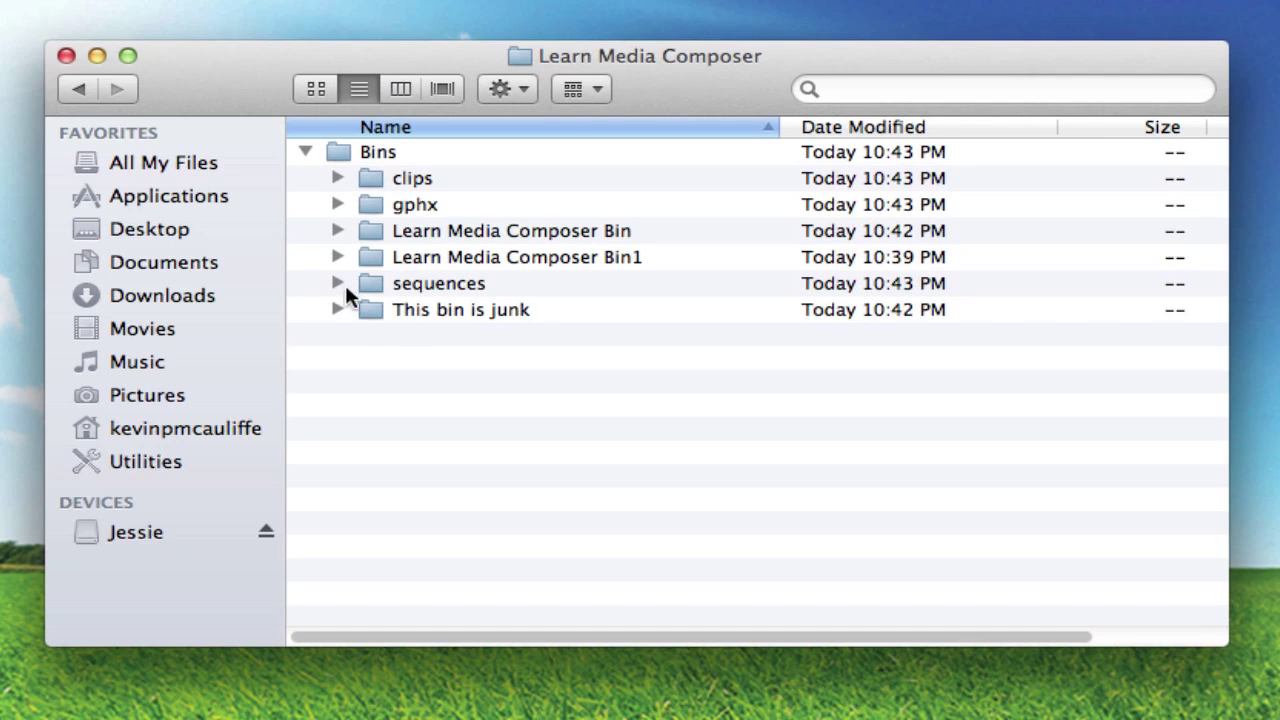
{"action": "left_click", "coordinate": [336, 178]}
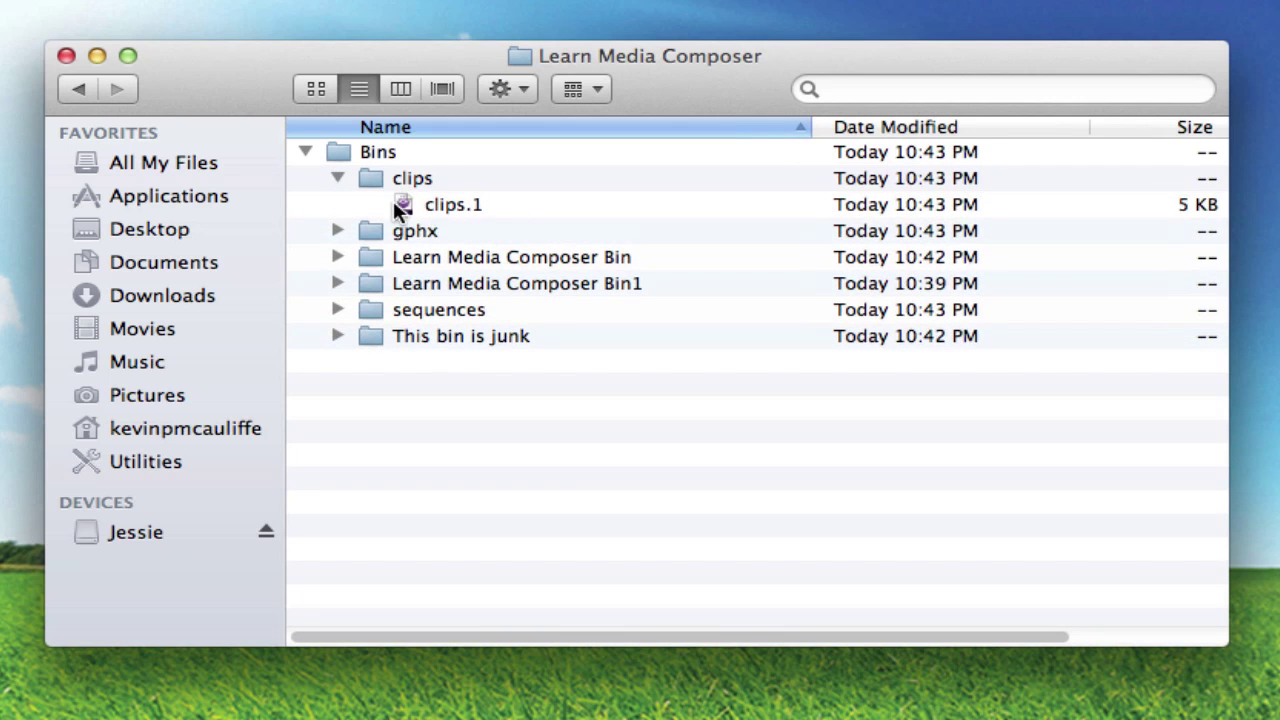
{"action": "left_click", "coordinate": [337, 231]}
{"action": "left_click", "coordinate": [337, 283]}
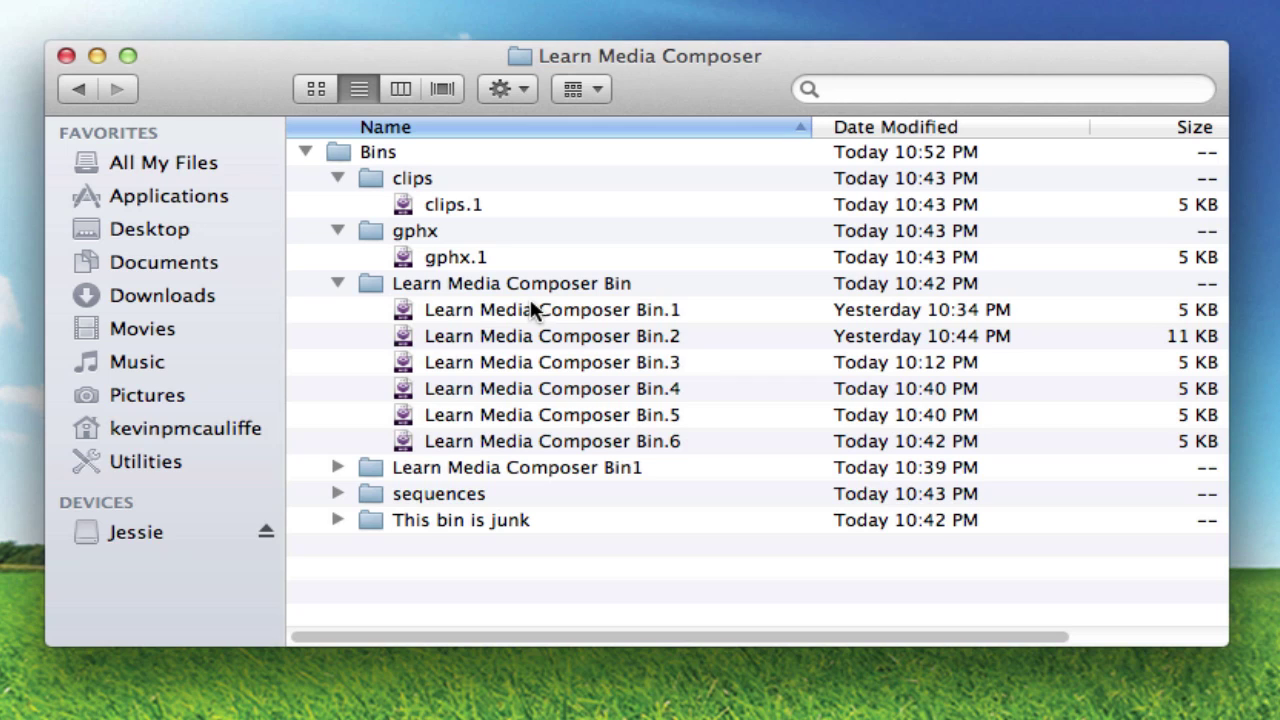
{"action": "left_click", "coordinate": [66, 55]}
{"action": "key", "text": "super+Tab"}
{"action": "key", "text": "super+Tab"}
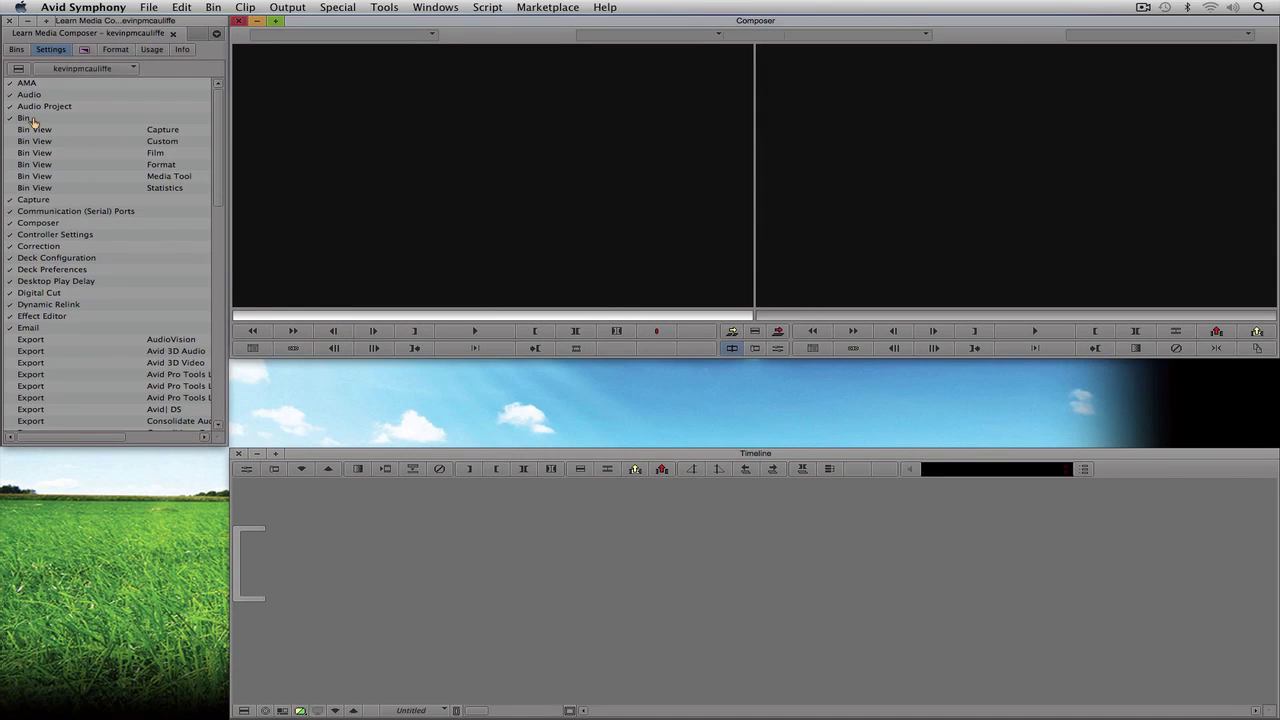
{"action": "double_click", "coordinate": [35, 119]}
{"action": "left_click_drag", "start_coordinate": [602, 264], "coordinate": [427, 136]}
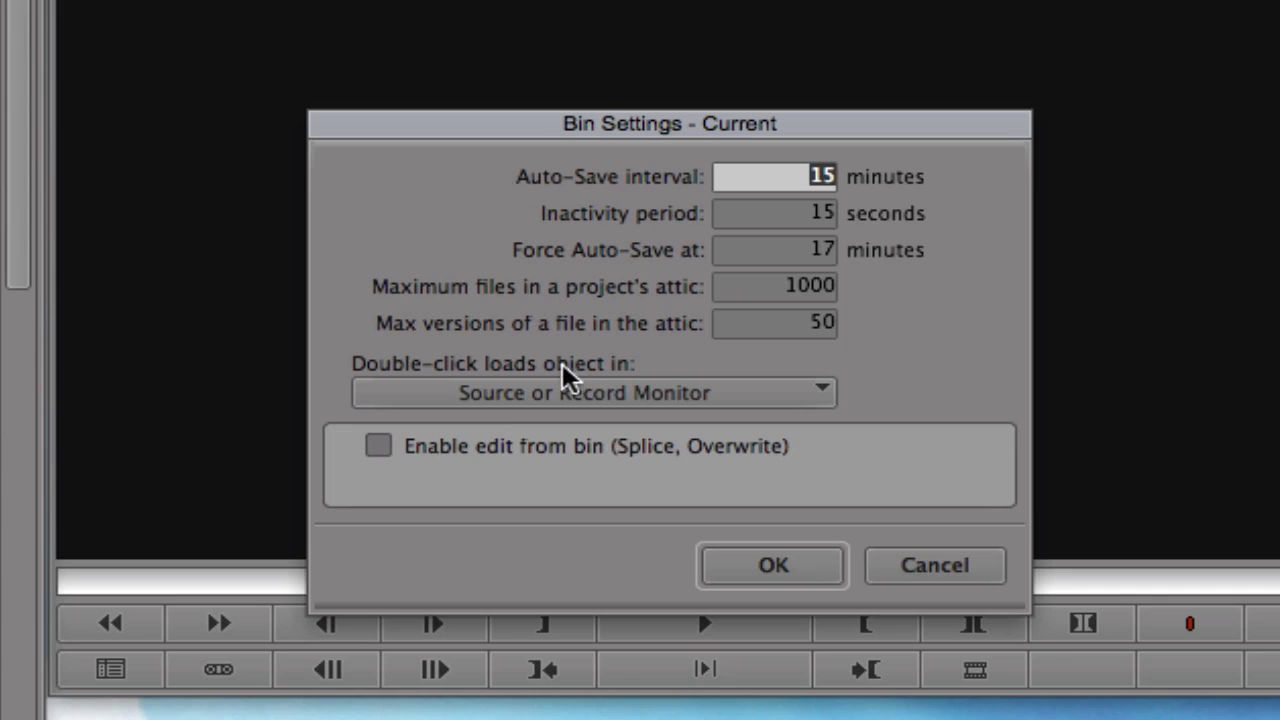
{"action": "left_click", "coordinate": [755, 400]}
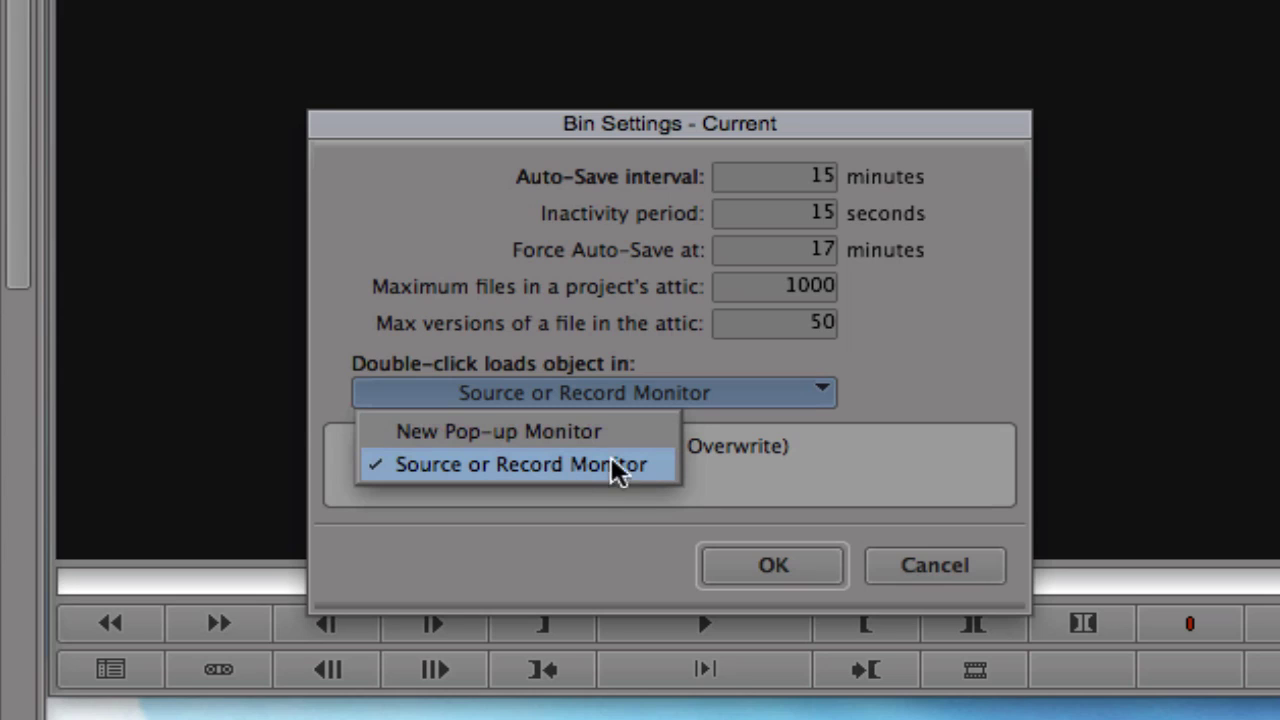
{"action": "left_click", "coordinate": [672, 466]}
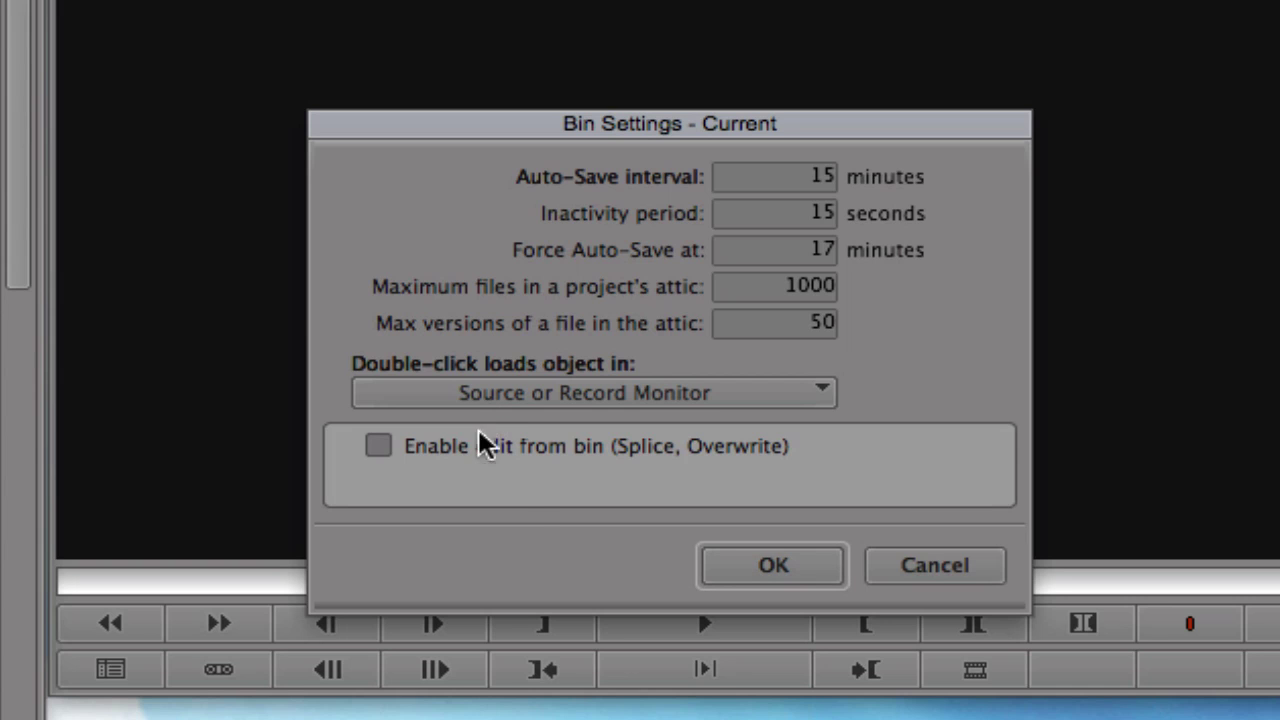
{"action": "left_click", "coordinate": [749, 563]}
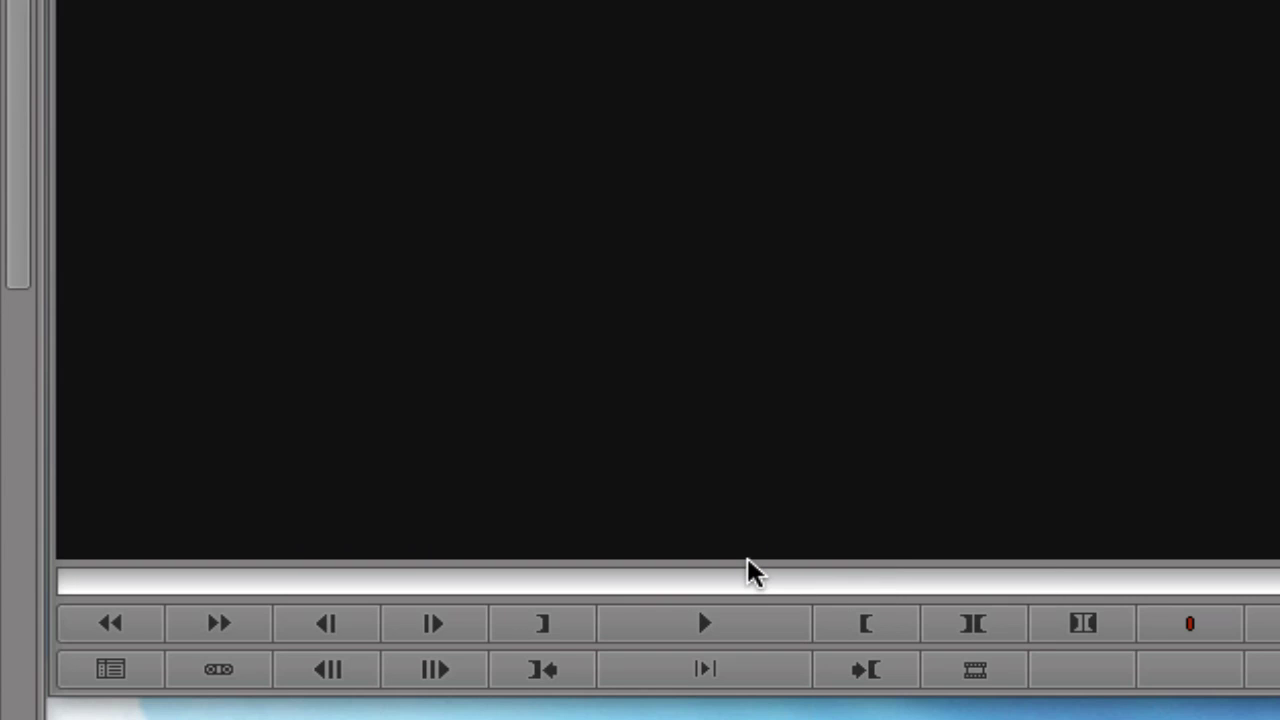